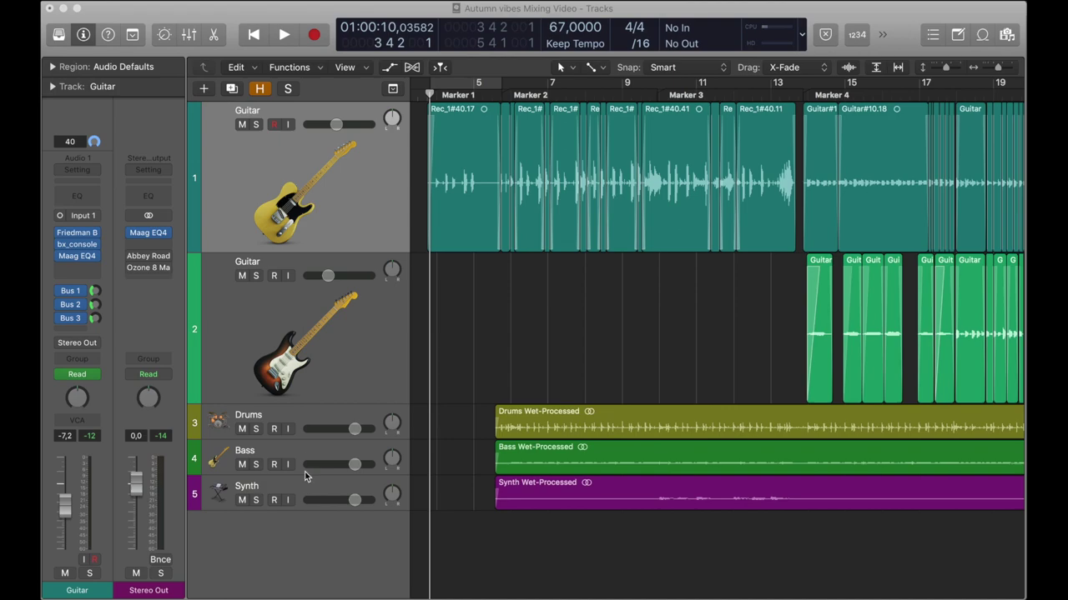
Reveal the hidden Bass, Drums and Neon Fifths tracks, select the hidden Bass track, and hide them again.
click(321, 416)
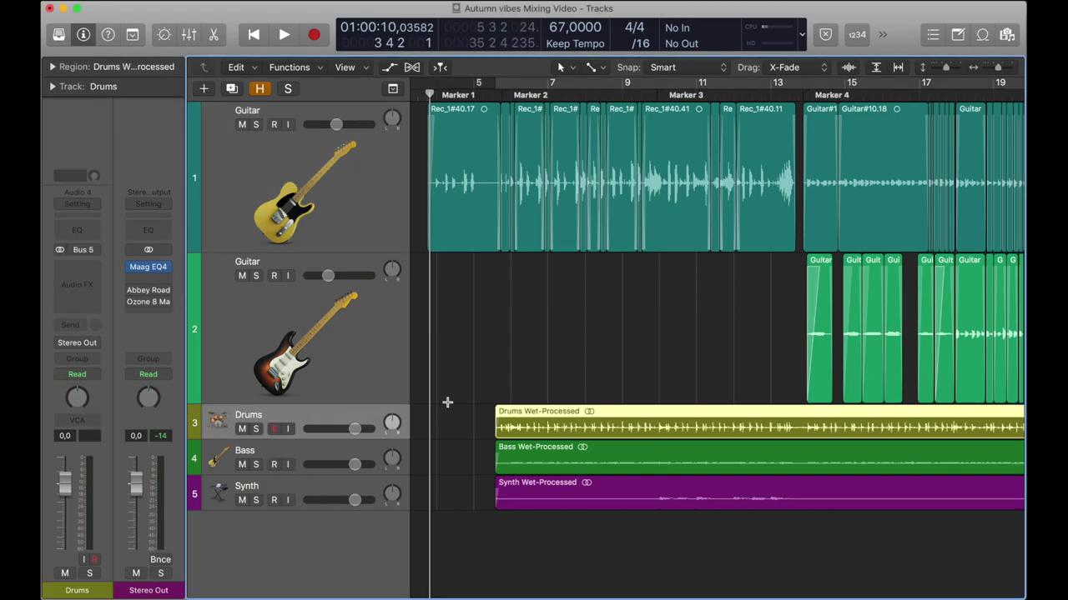
key(h)
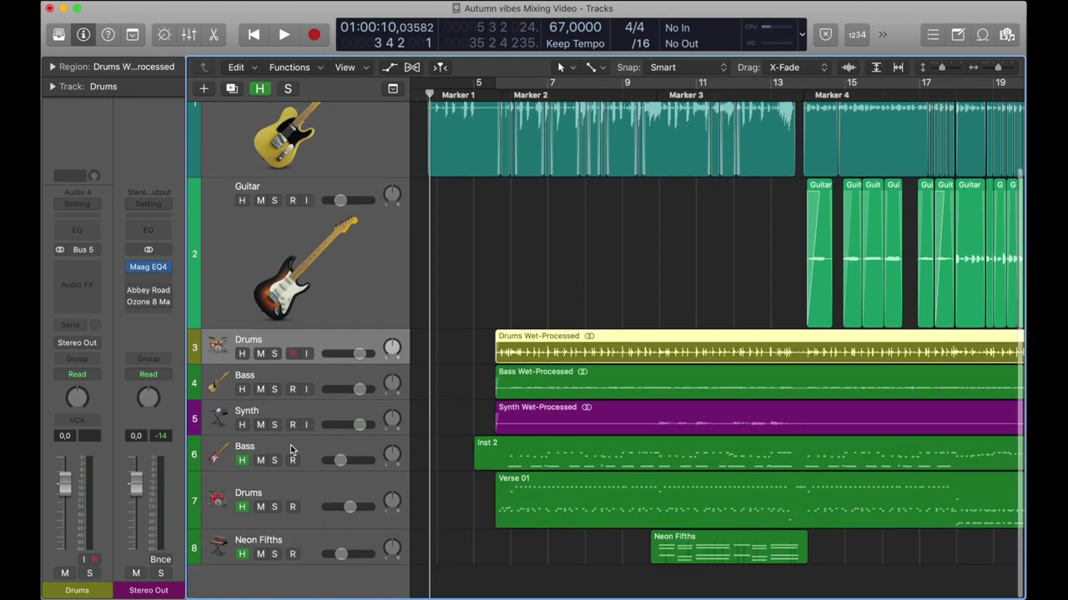
click(293, 447)
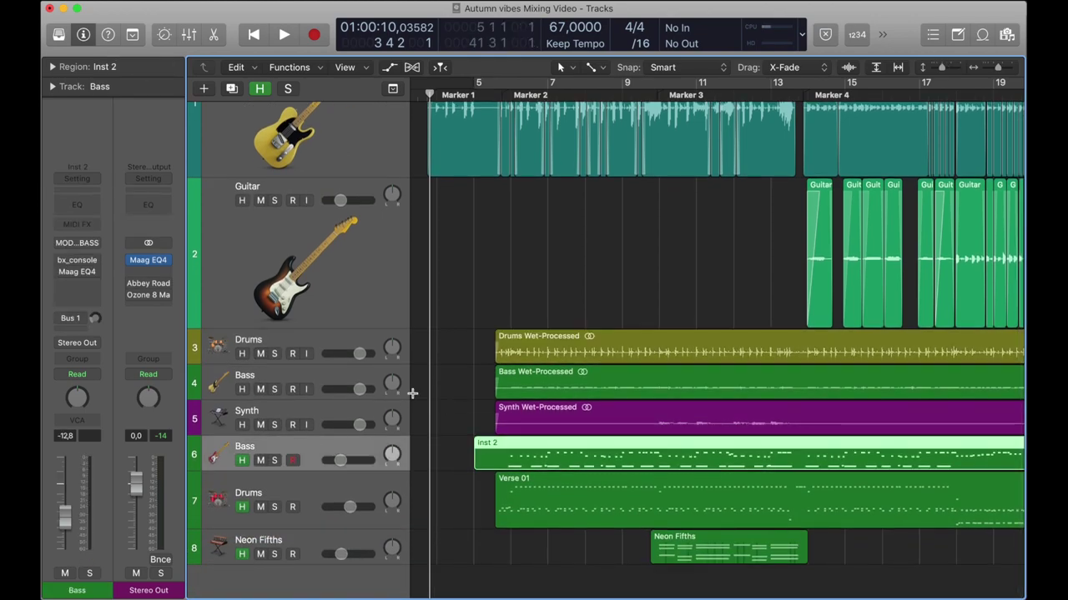
click(356, 342)
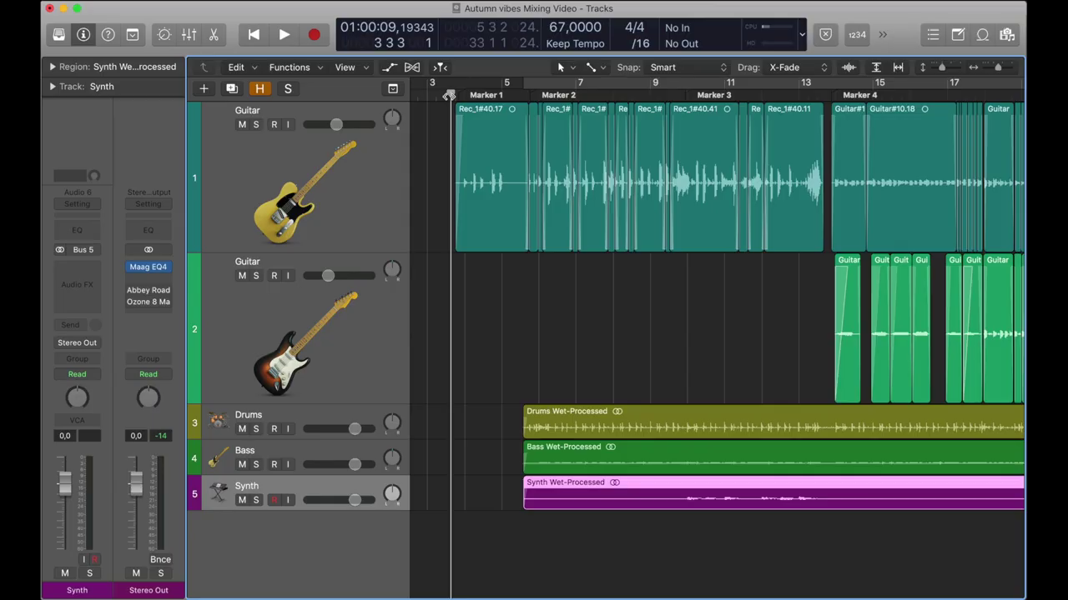
Select the first Guitar track, view its Friedman BE100 amp settings, comparing slots A and B, and close the plug-in window.
click(343, 176)
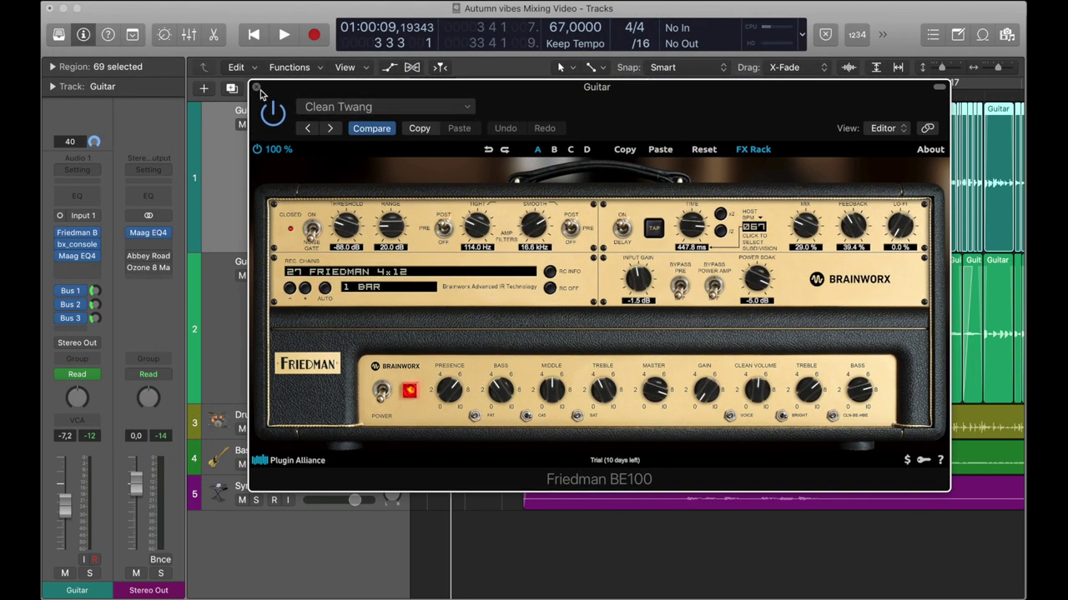
click(257, 88)
click(557, 255)
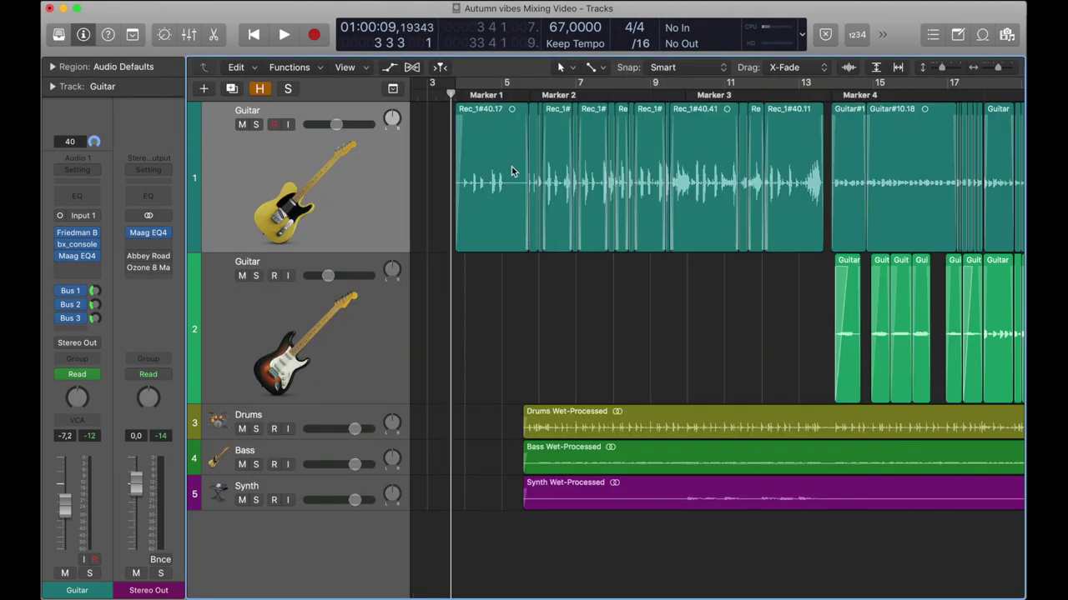
key(v)
drag(623, 111, 543, 108)
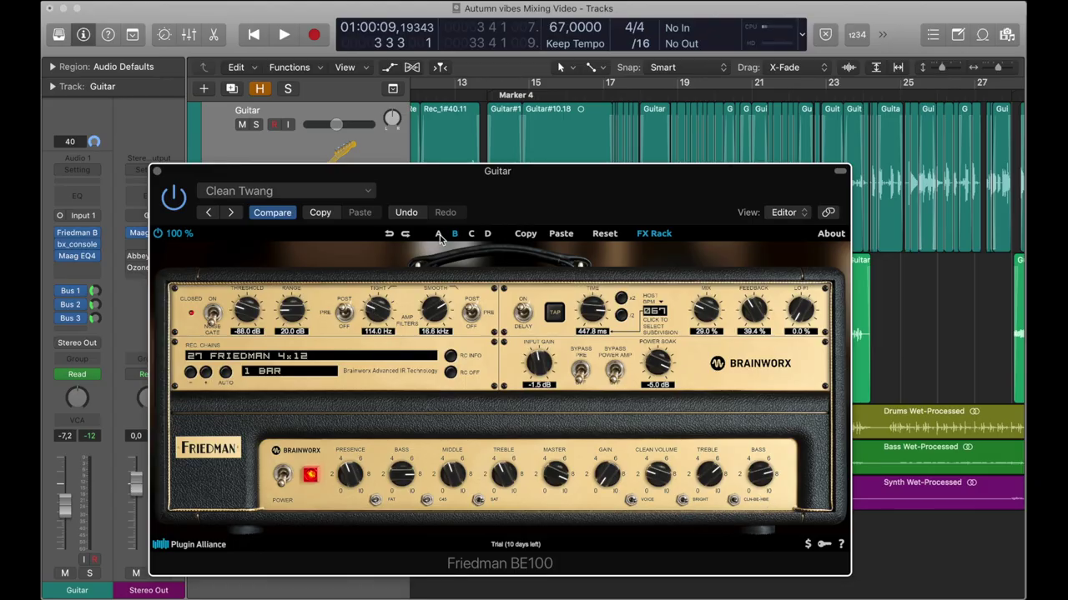
click(156, 171)
Position the playhead just before the first guitar region and start playback.
scroll(727, 267, left, 10)
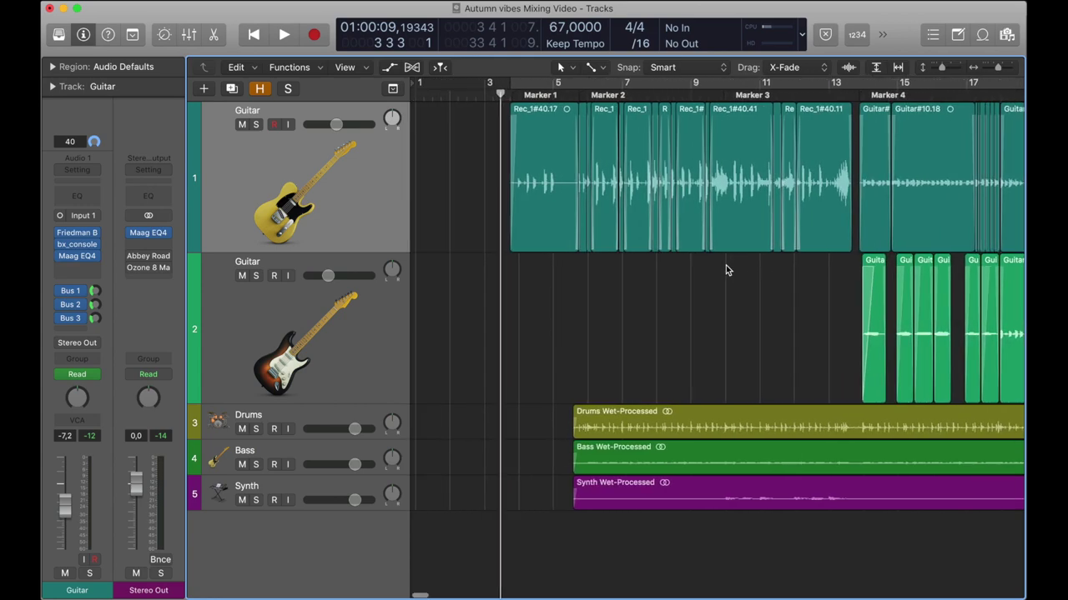
click(507, 94)
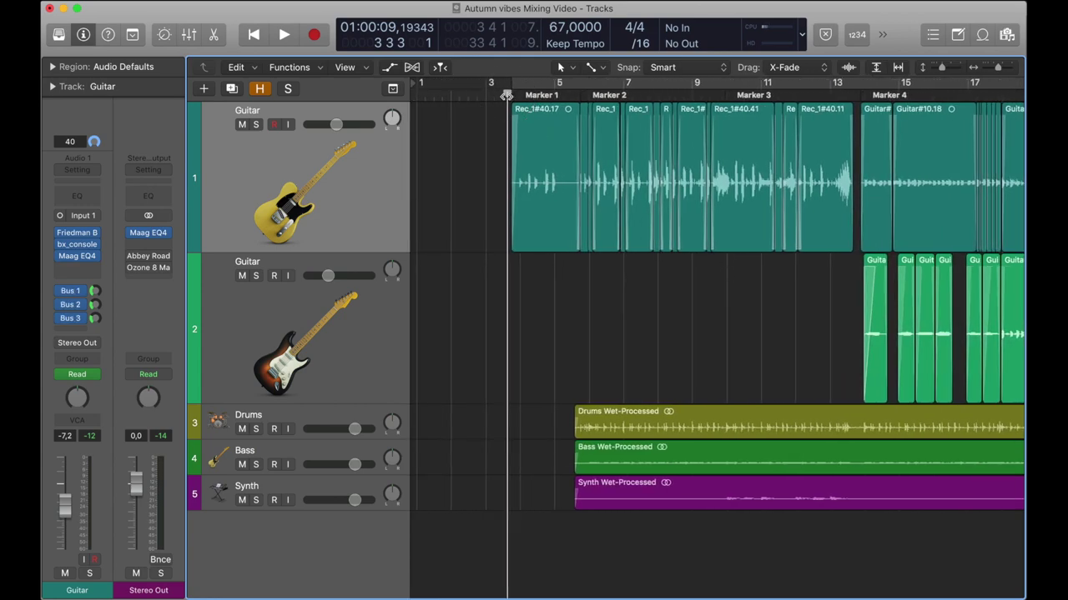
scroll(531, 179, right, 2)
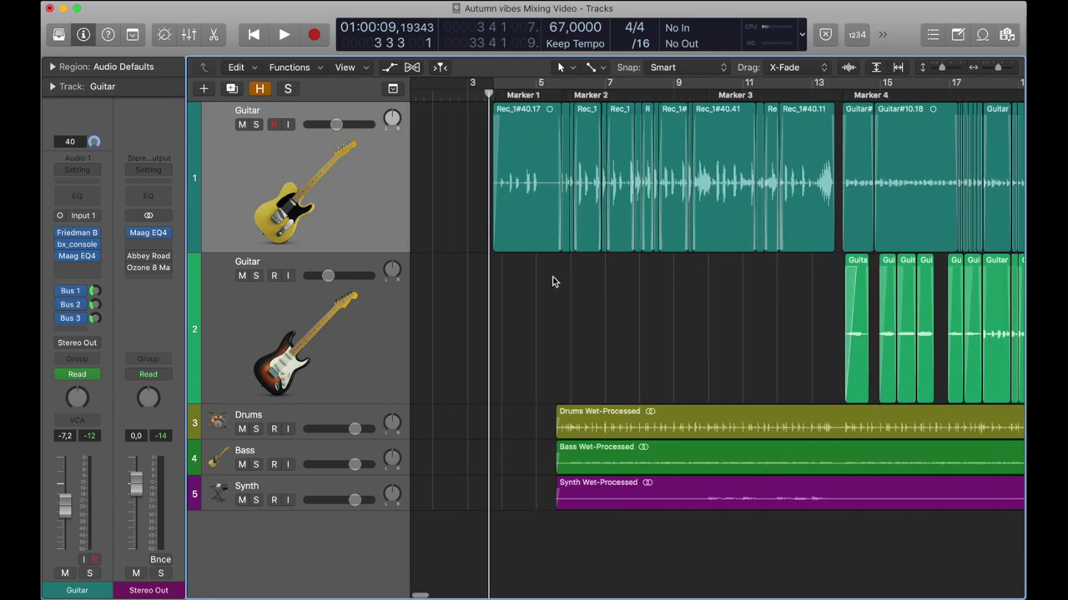
key(space)
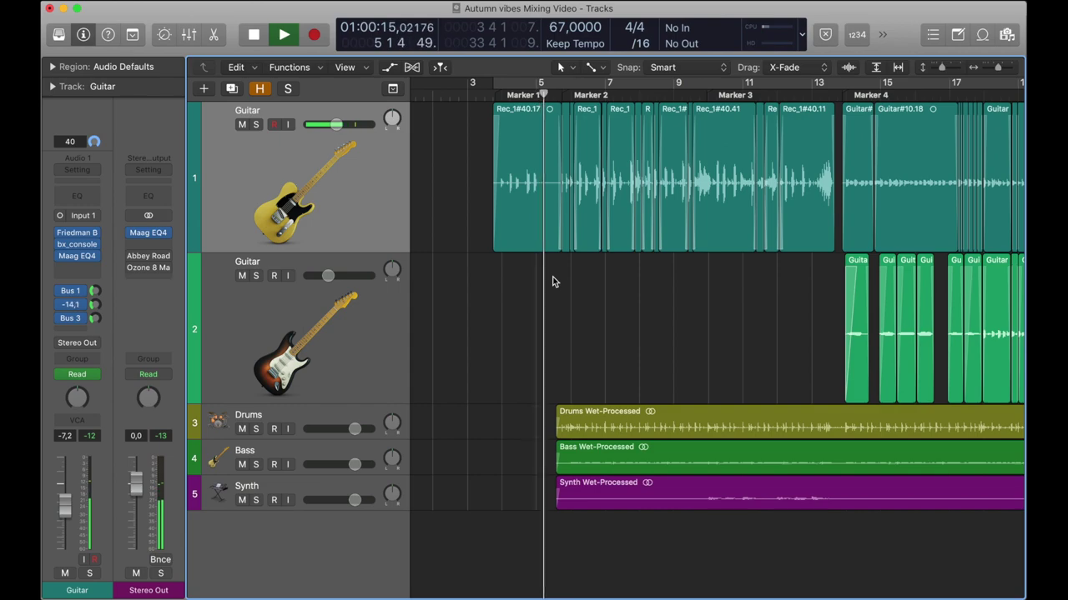
Show track automation and display the Pan automation on the first Guitar track.
scroll(552, 282, right, 2)
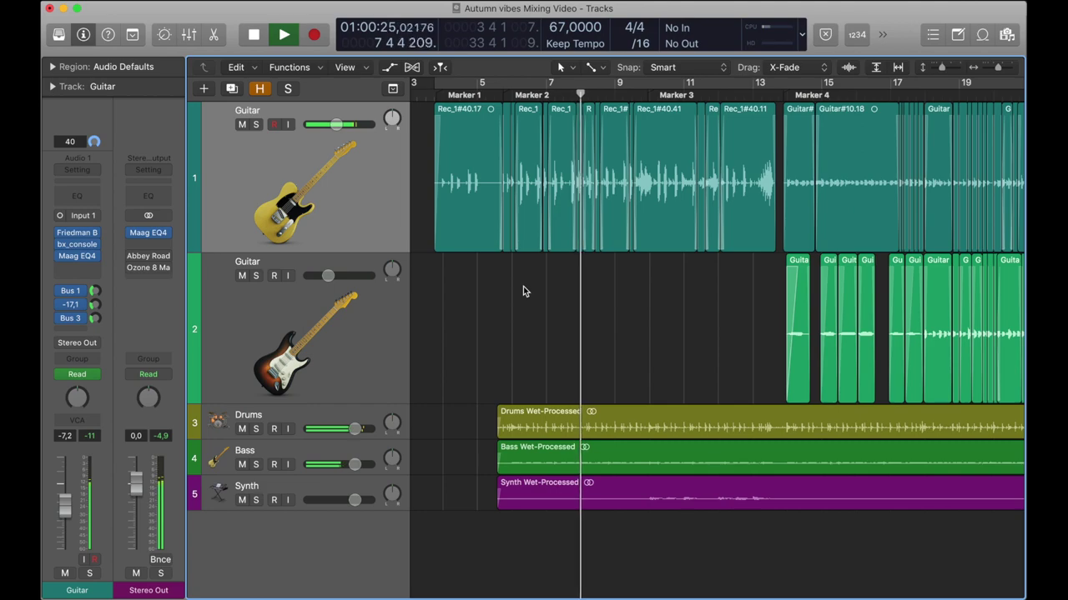
scroll(523, 287, right, 3)
key(a)
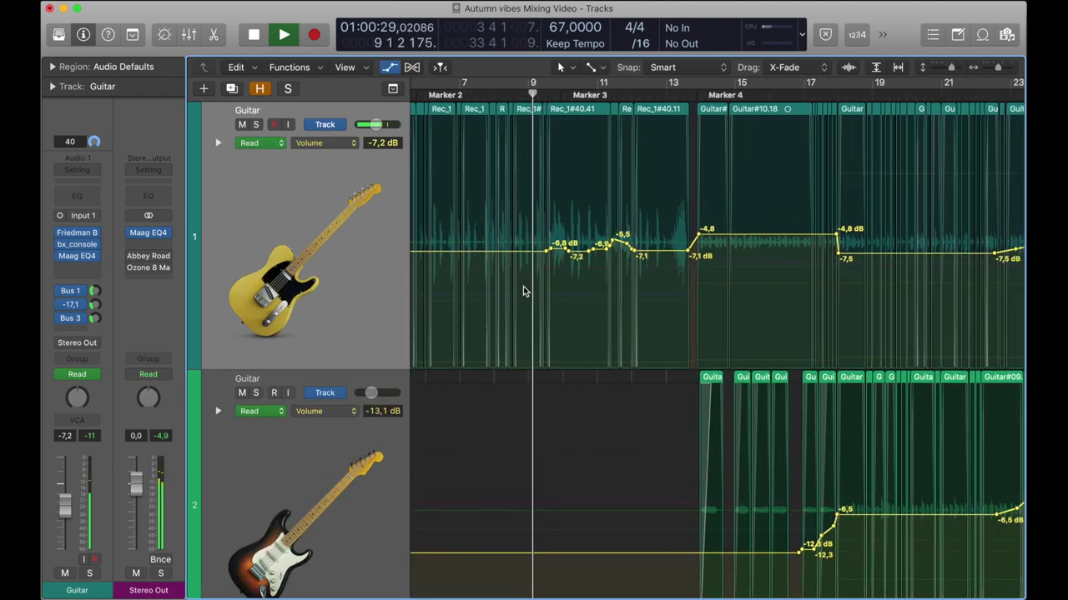
click(355, 144)
click(357, 143)
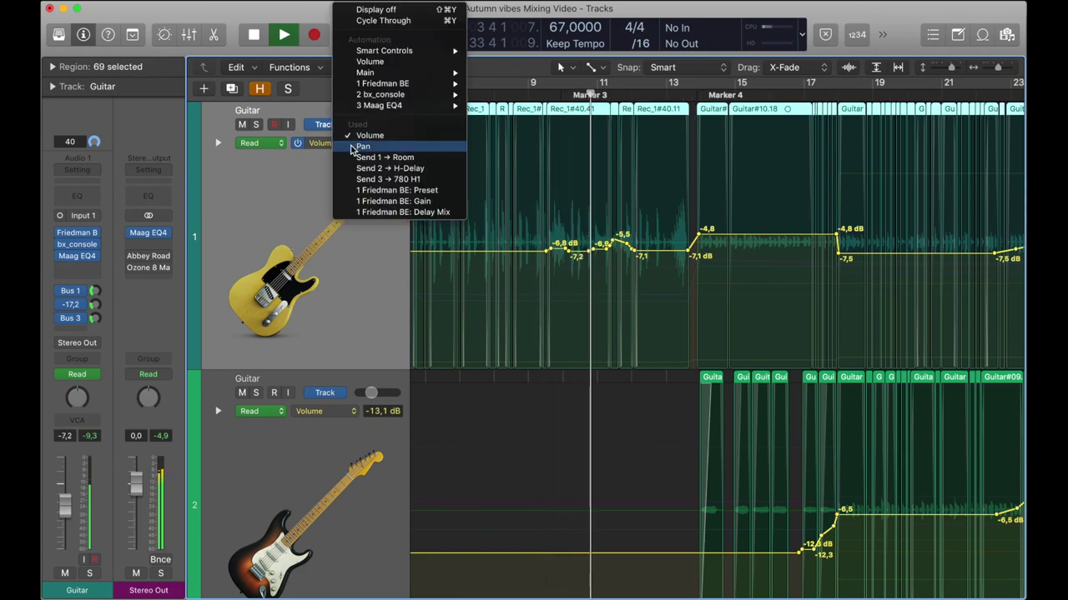
click(359, 146)
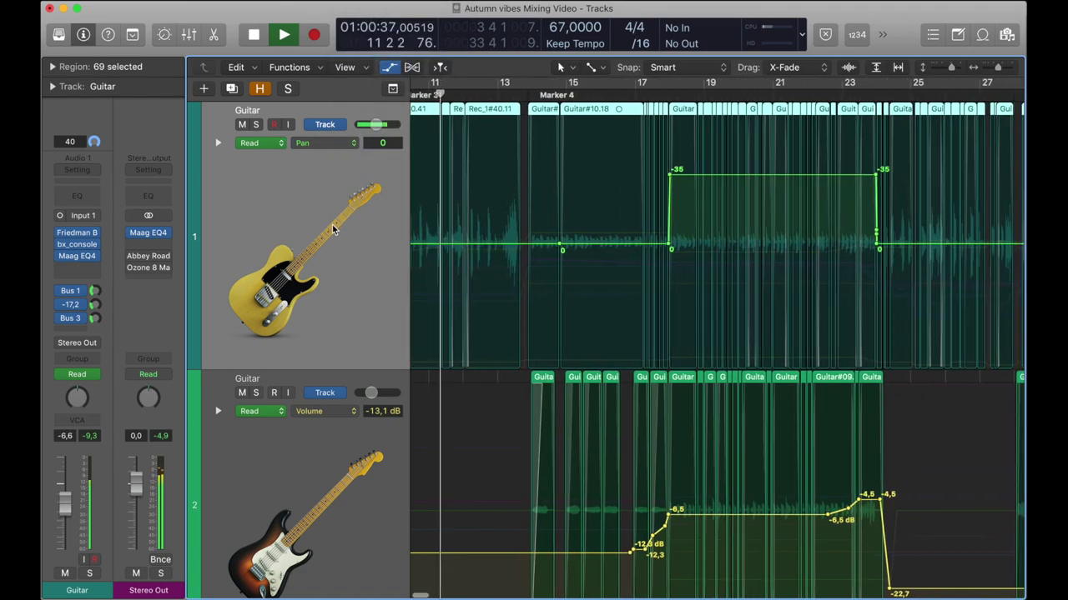
Display the Pan automation on the second Guitar track and reduce the track heights to show the tracks below.
click(329, 411)
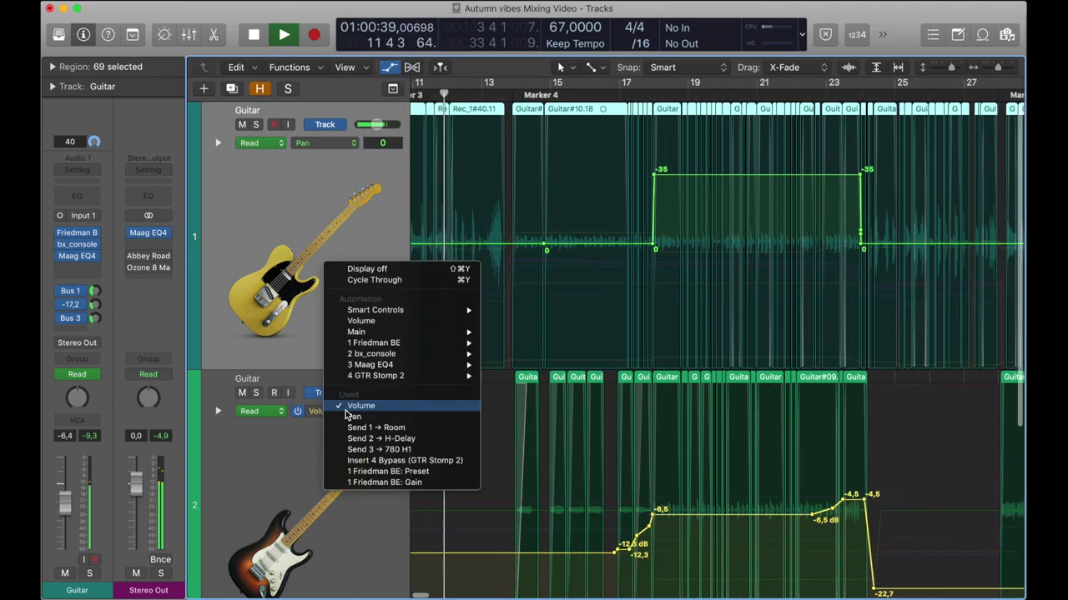
click(350, 408)
scroll(496, 408, right, 2)
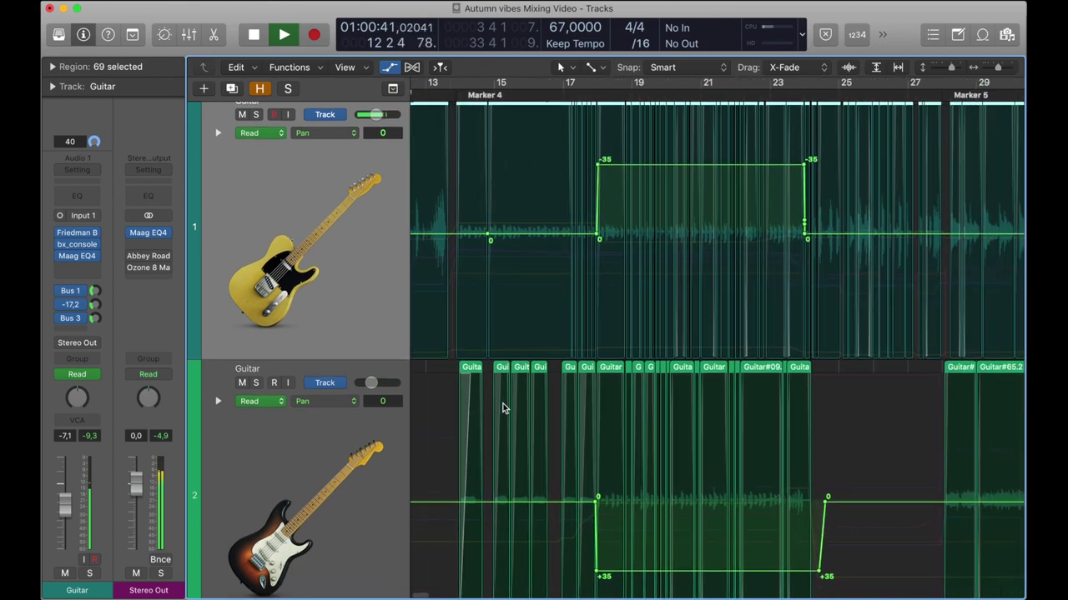
scroll(467, 399, up, 1)
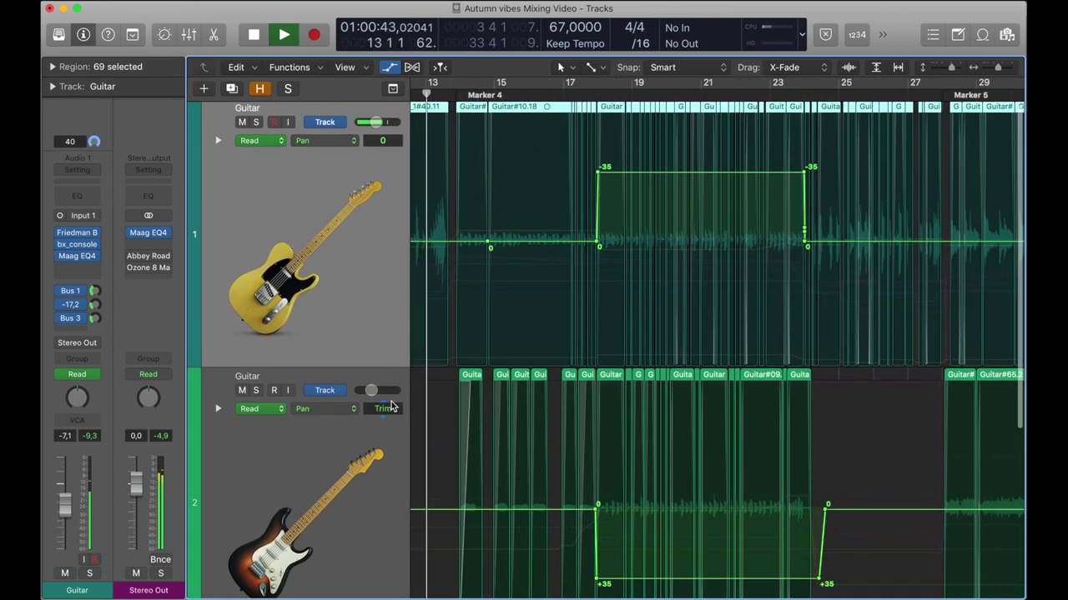
key(ctrl+alt+Up)
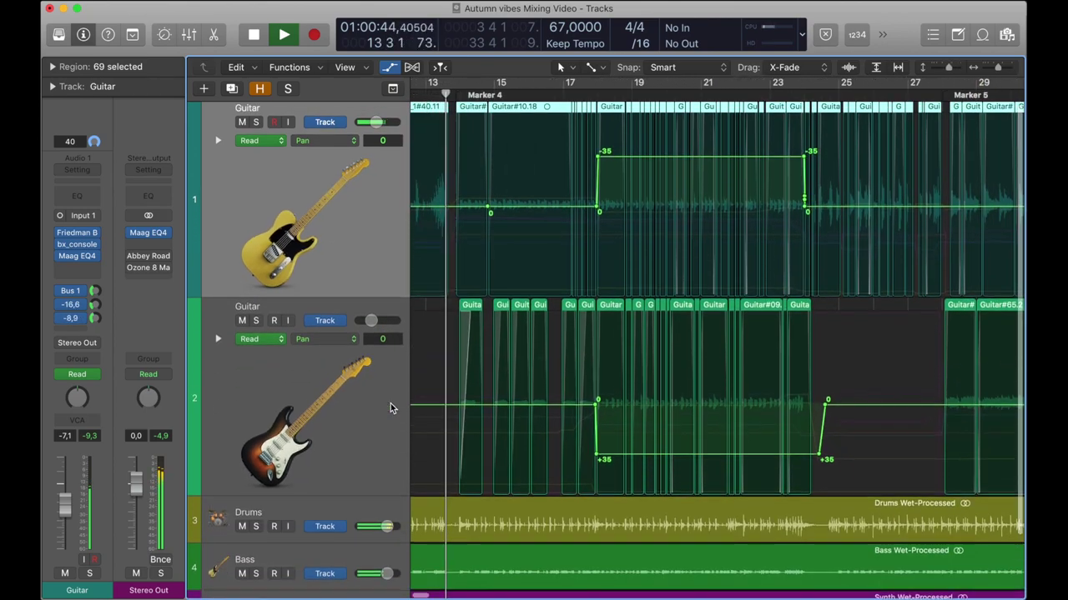
Display the Friedman BE Preset automation on the first Guitar track around Marker 4.
click(321, 140)
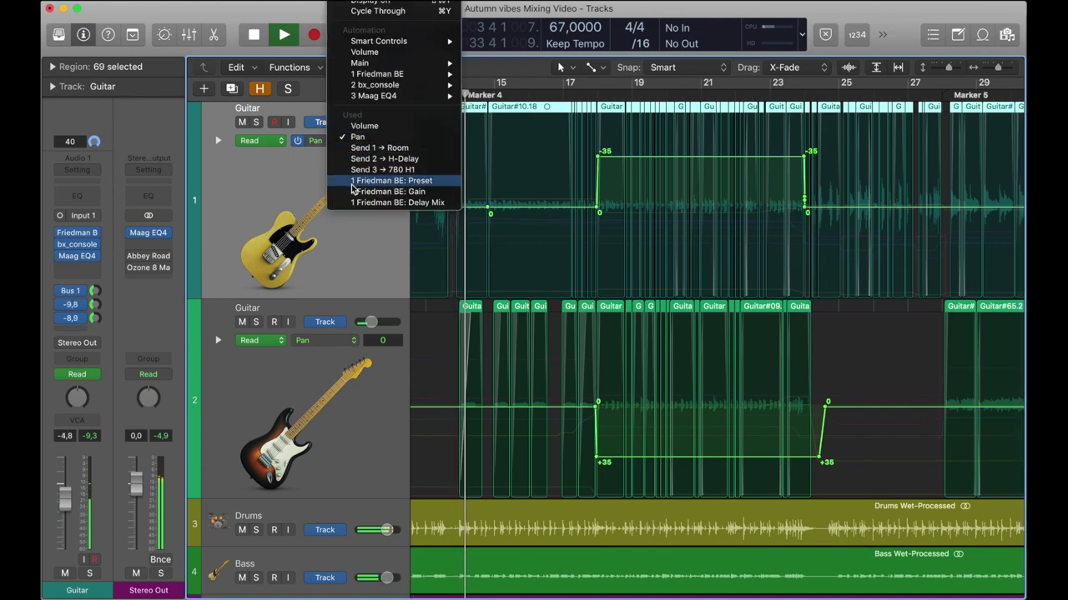
click(352, 181)
scroll(492, 209, left, 2)
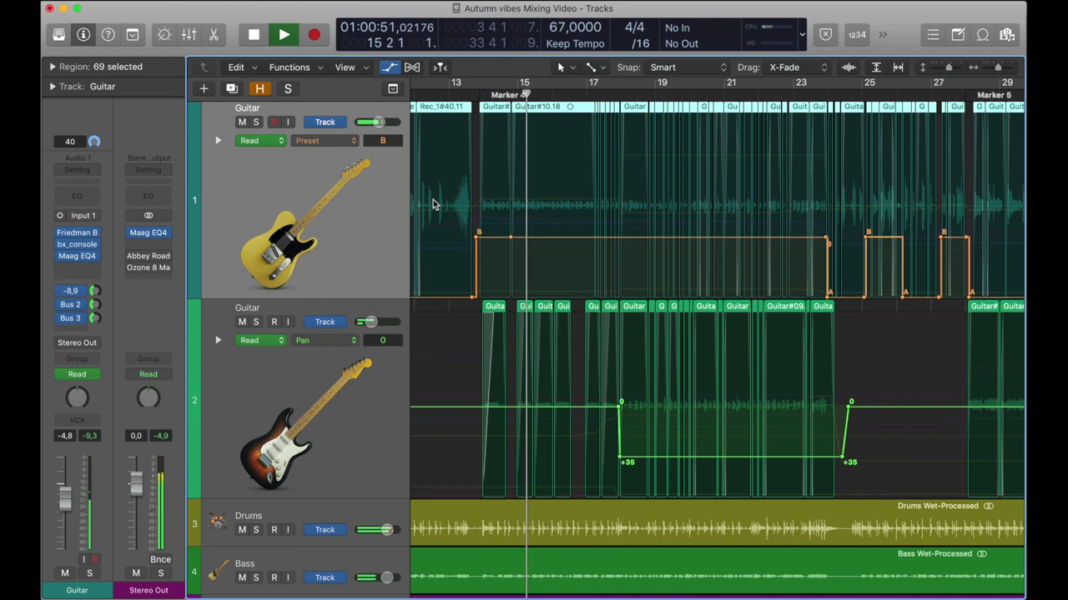
scroll(432, 204, right, 1)
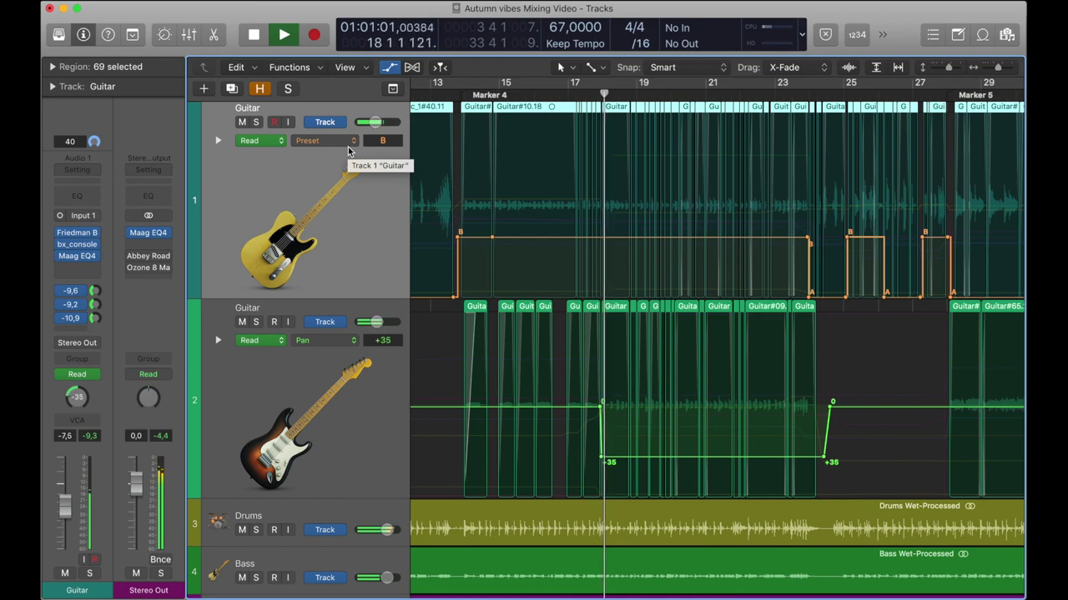
View the Friedman BE Gain automation on the first Guitar track, followed by its Send 2 H-Delay automation.
click(348, 140)
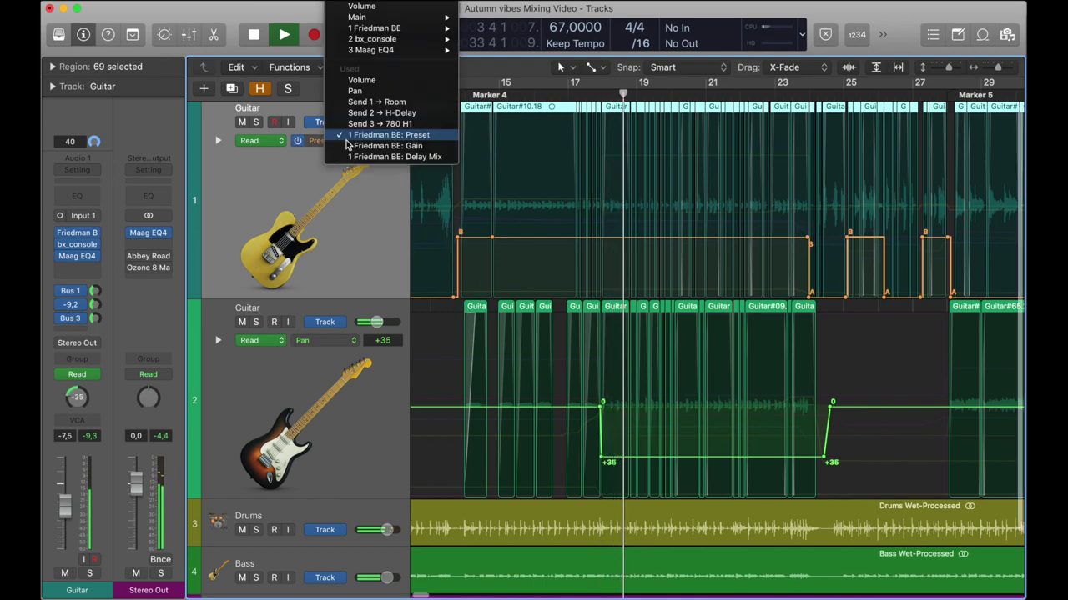
click(383, 146)
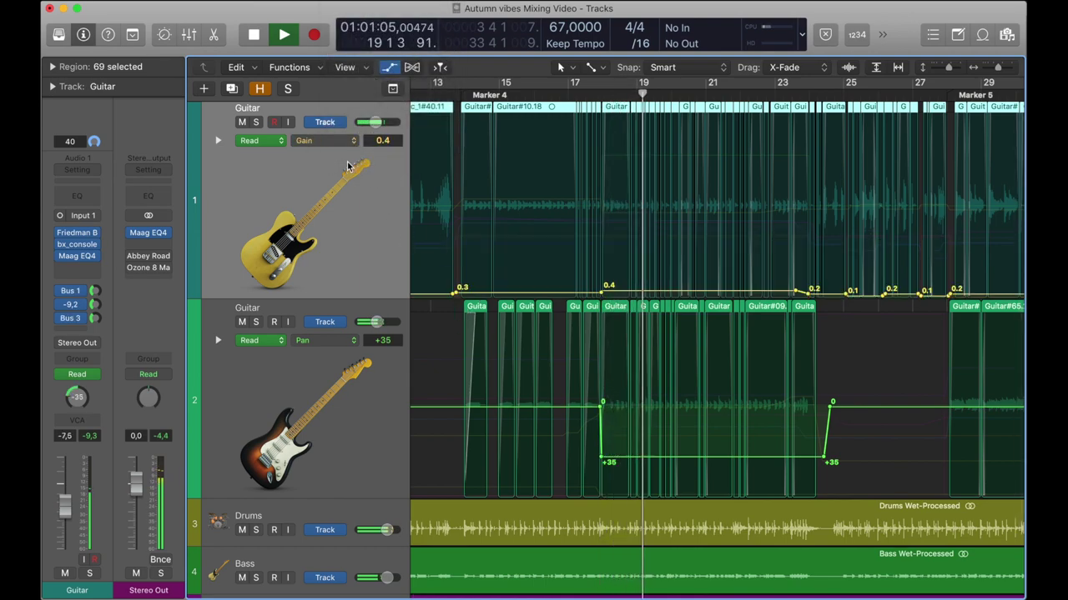
scroll(422, 183, right, 2)
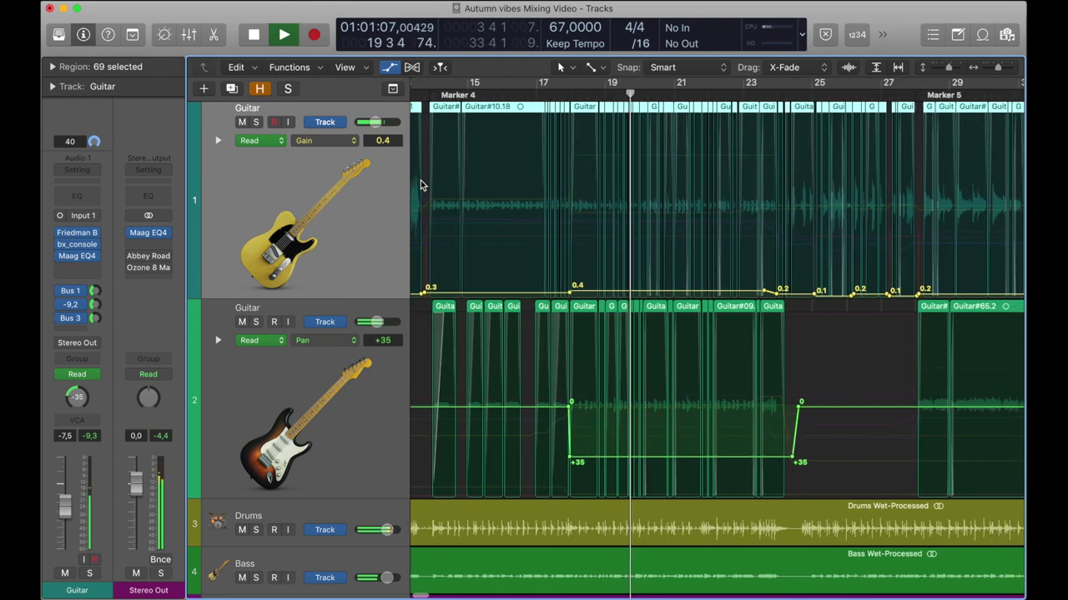
click(346, 146)
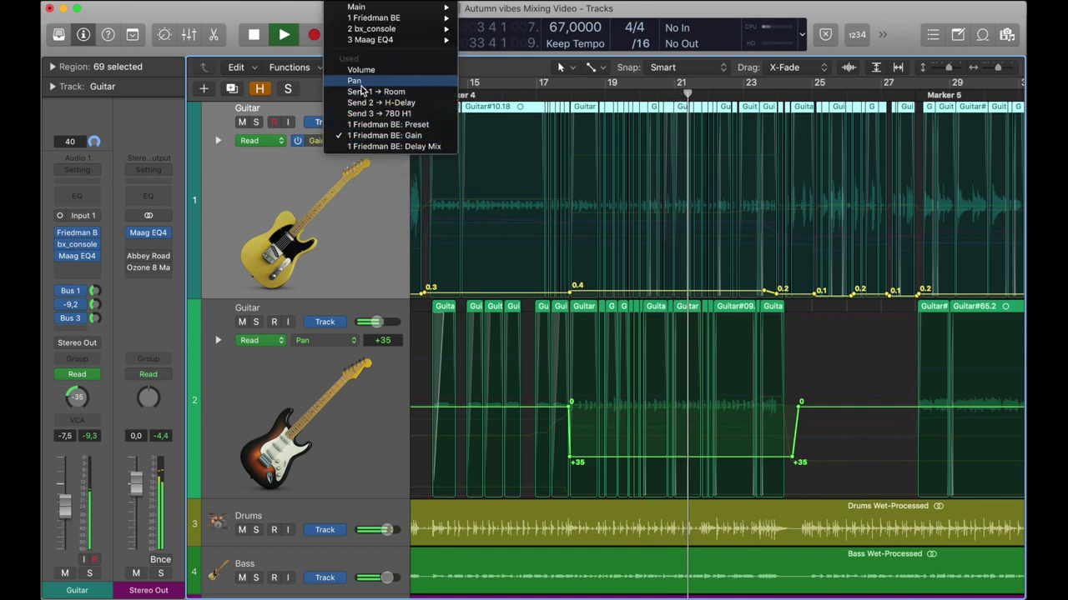
click(357, 103)
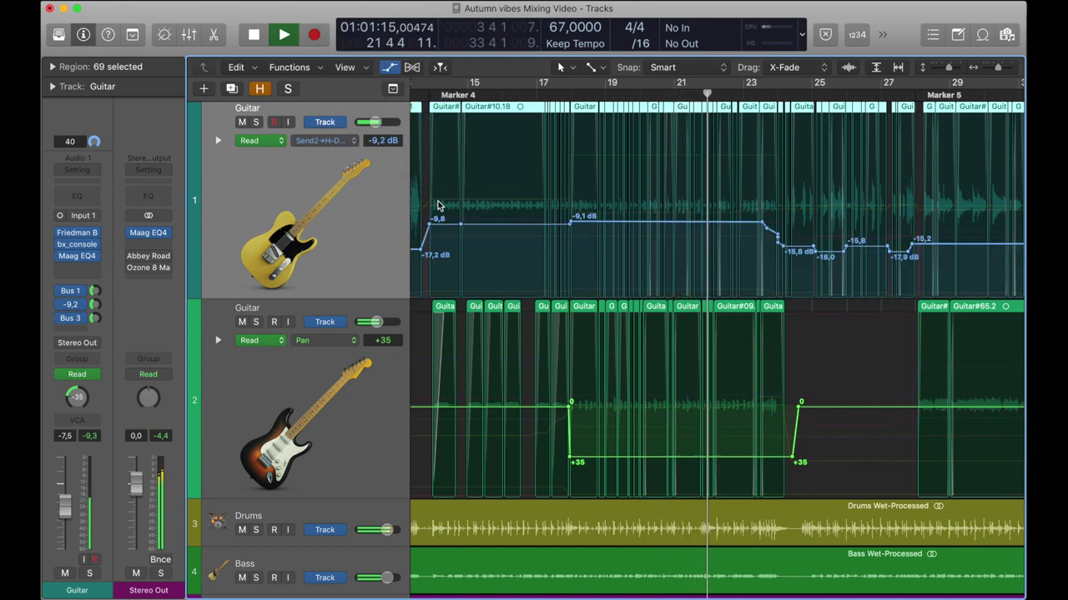
Display the Friedman BE Preset automation on the second Guitar track and the Volume automation on the first Guitar track.
click(325, 341)
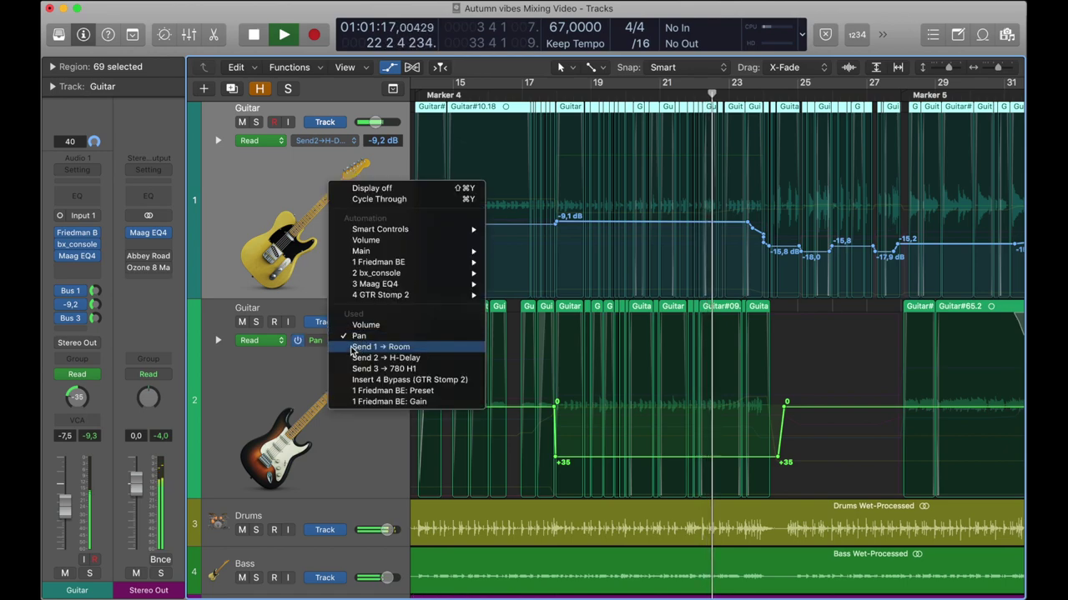
click(360, 390)
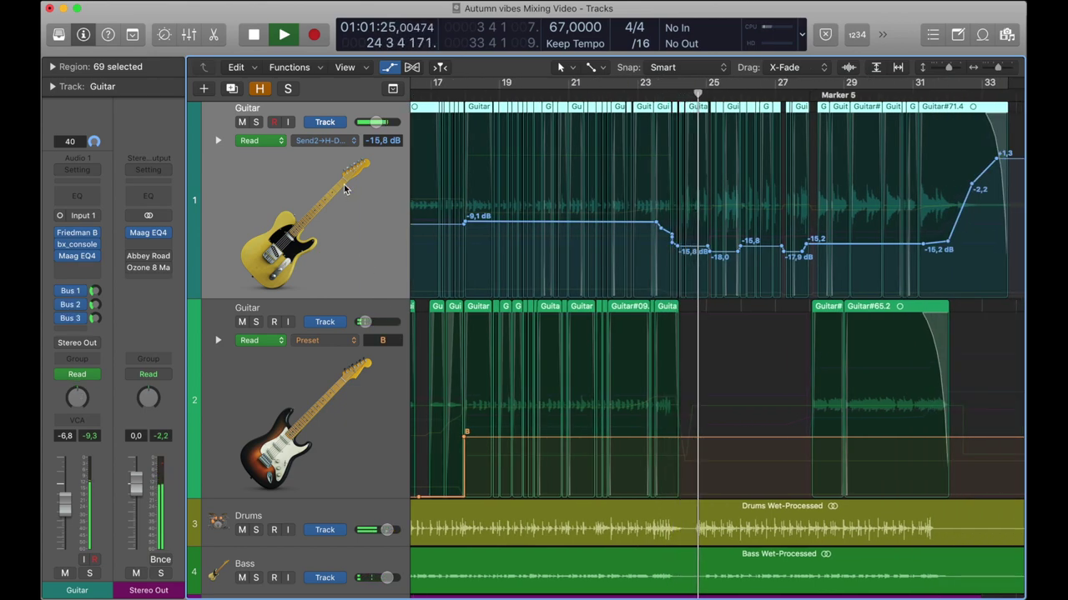
click(351, 141)
click(355, 108)
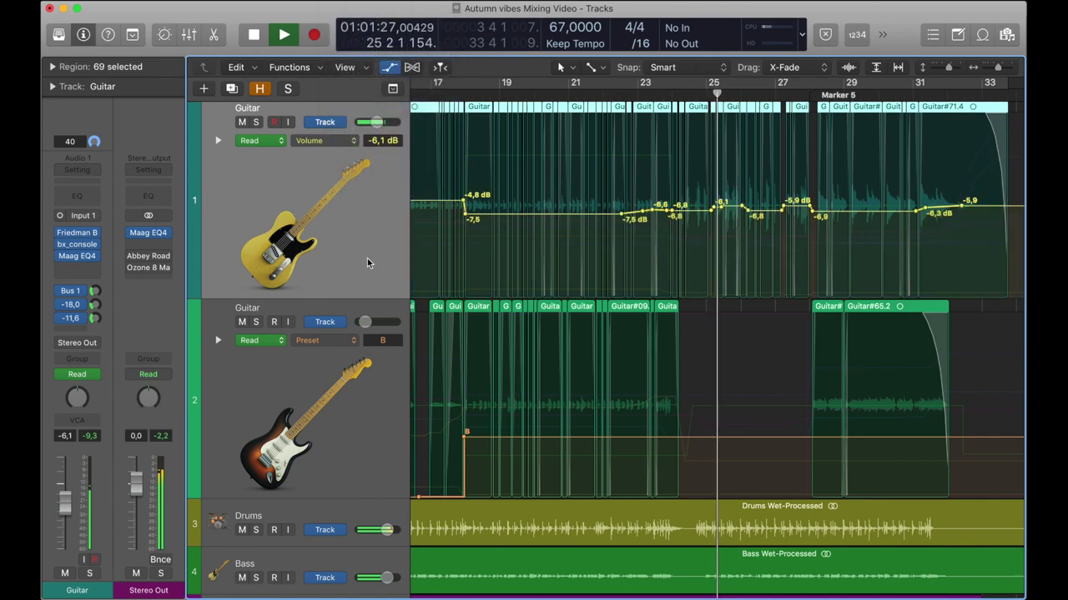
View the Friedman BE Gain automation on the second Guitar track, followed by its Volume automation through Marker 5.
click(360, 339)
click(367, 351)
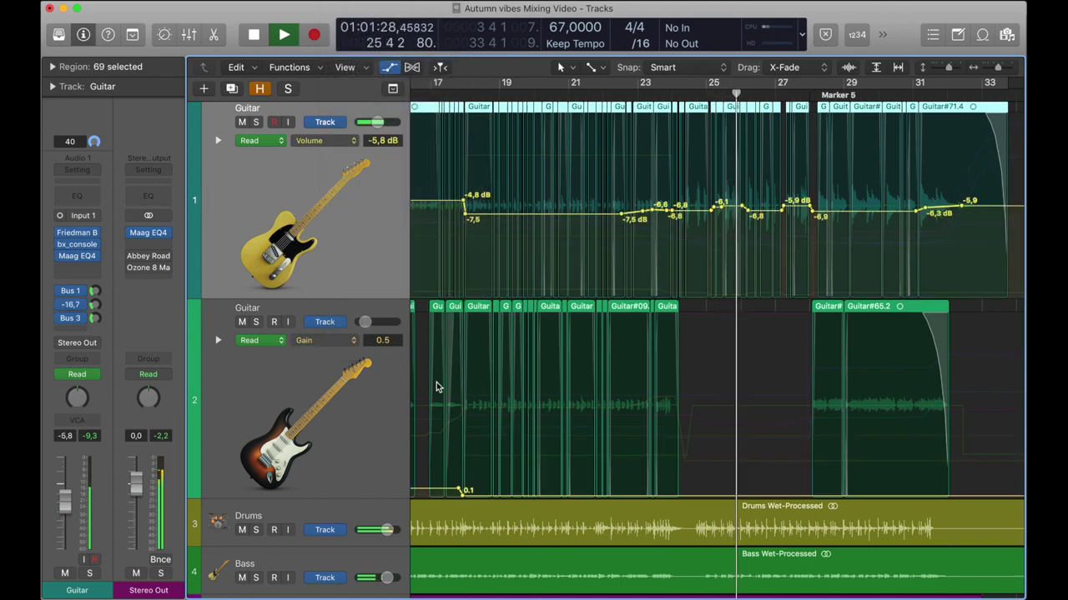
click(359, 340)
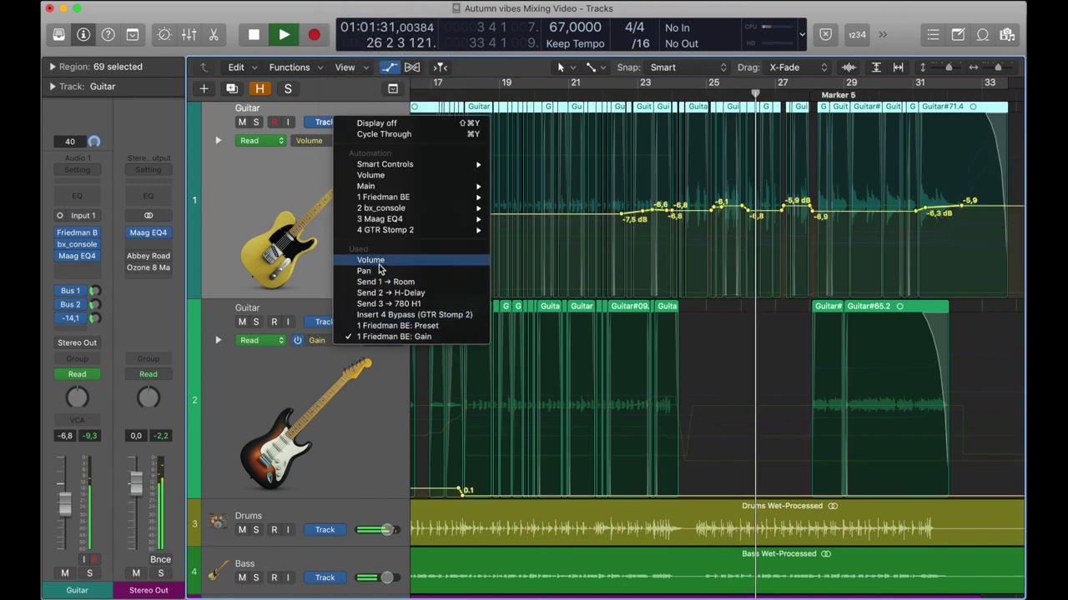
key(Escape)
scroll(427, 351, right, 5)
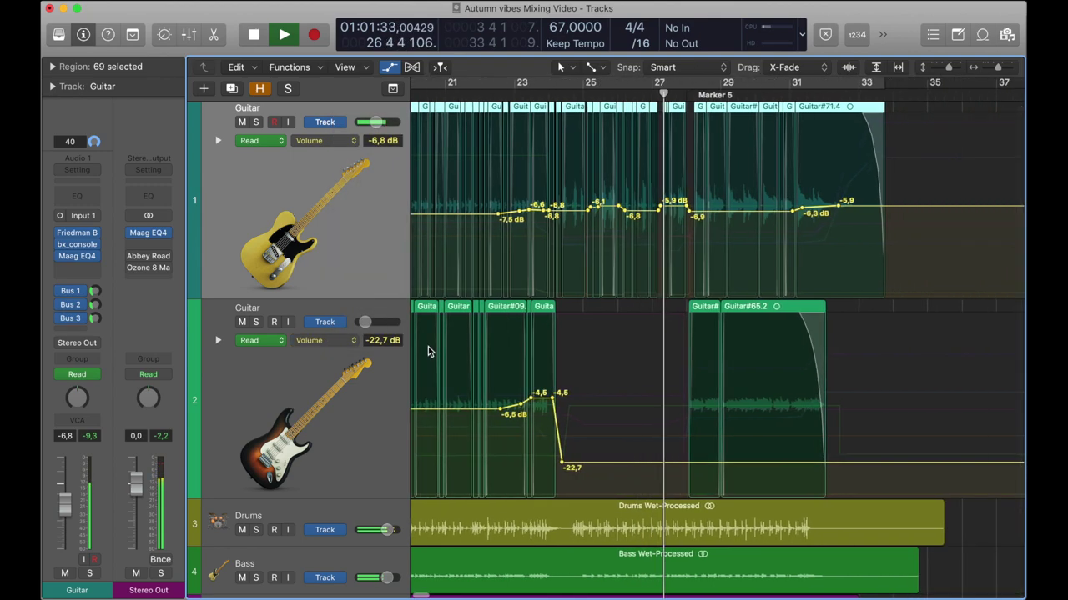
scroll(429, 353, down, 1)
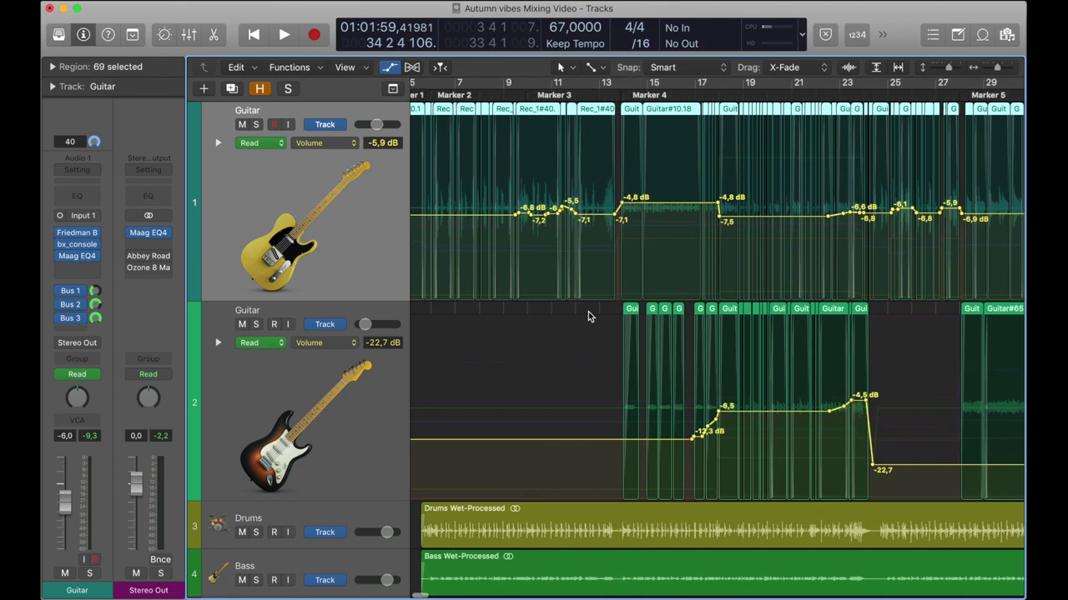
scroll(588, 315, right, 3)
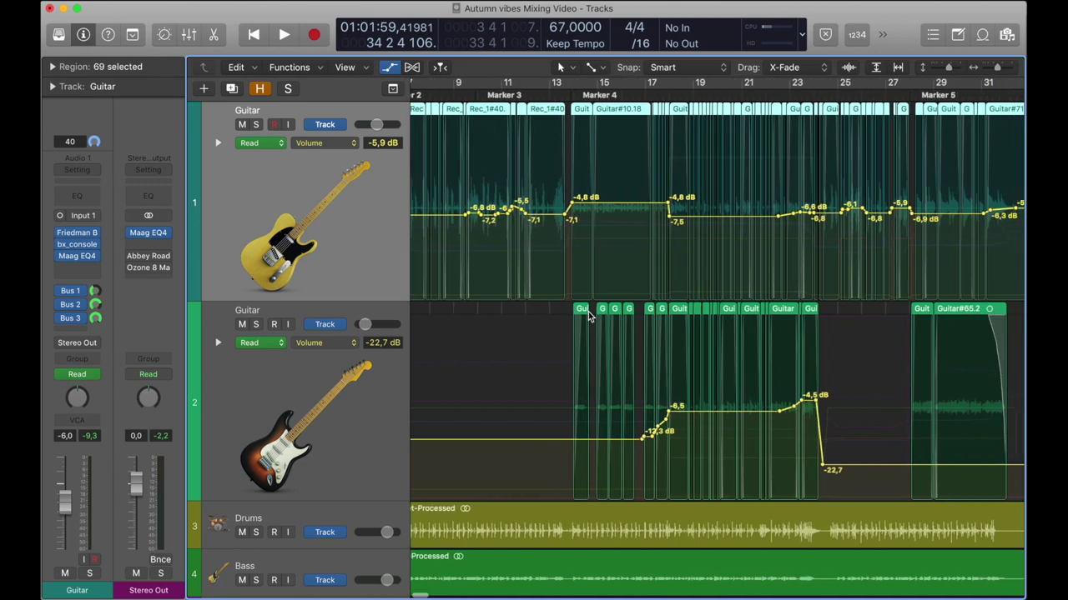
Display the Friedman BE Preset automation on both Guitar tracks and view it from Marker 3 through Marker 5.
click(351, 143)
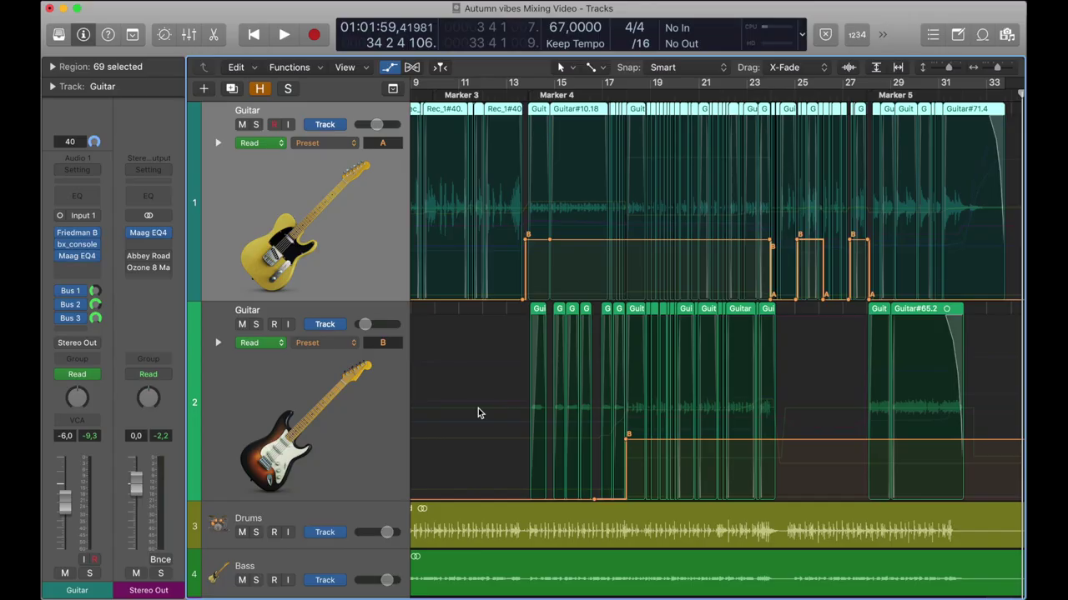
key(a)
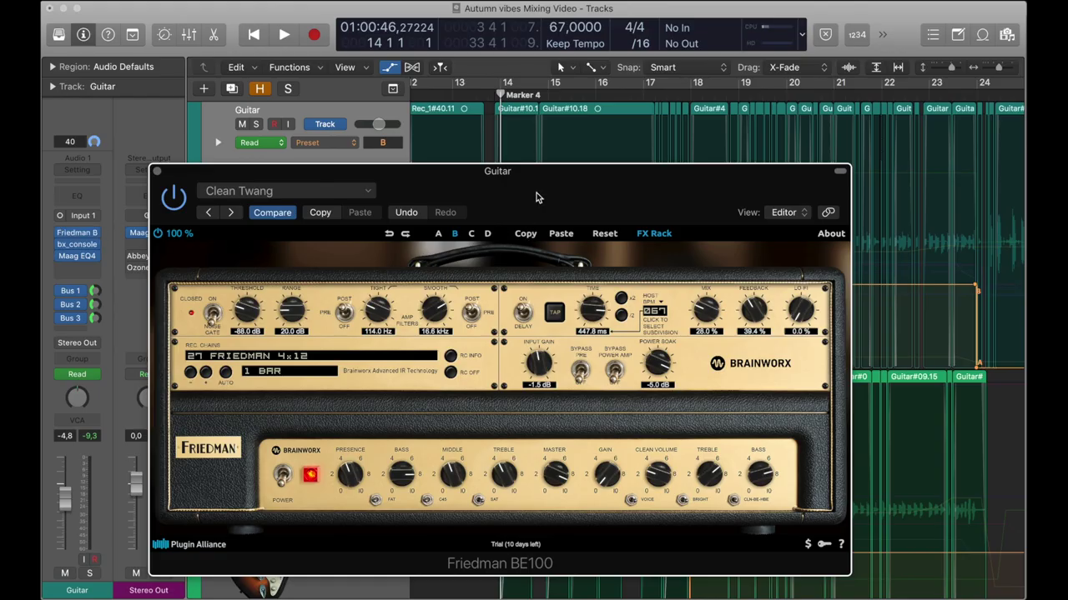
Hide the FX Rack in the first Guitar track's Friedman BE100 after reviewing its settings, and close the plug-in window.
drag(537, 198, 532, 93)
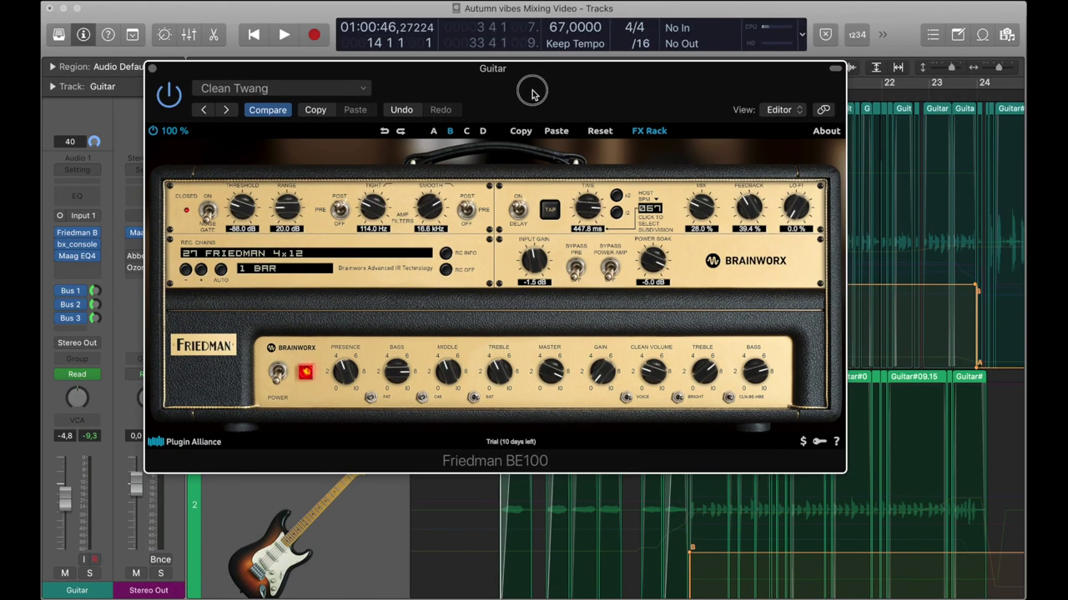
click(663, 131)
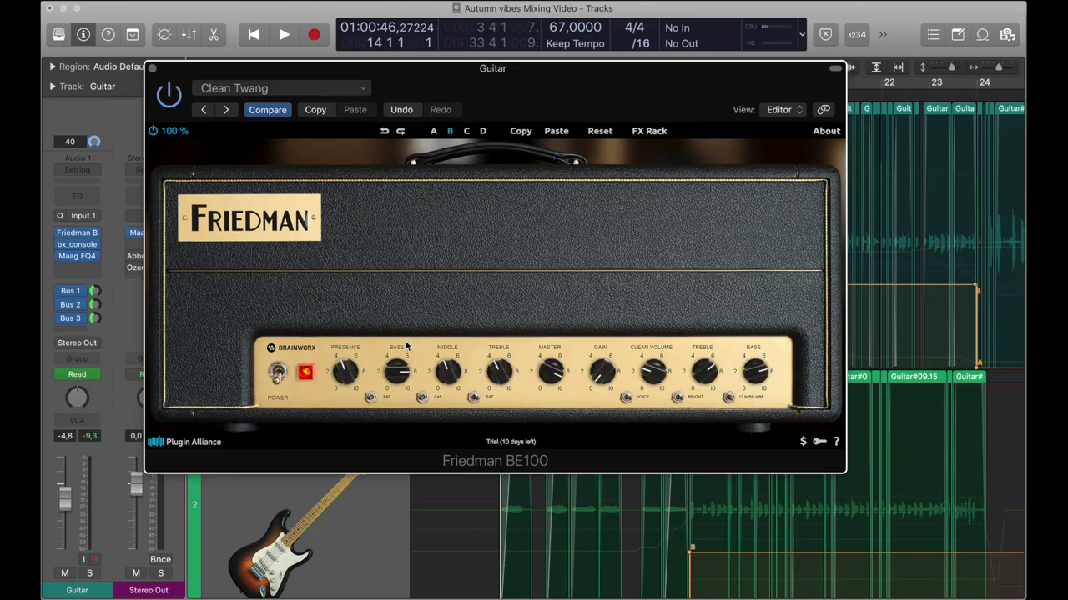
click(153, 68)
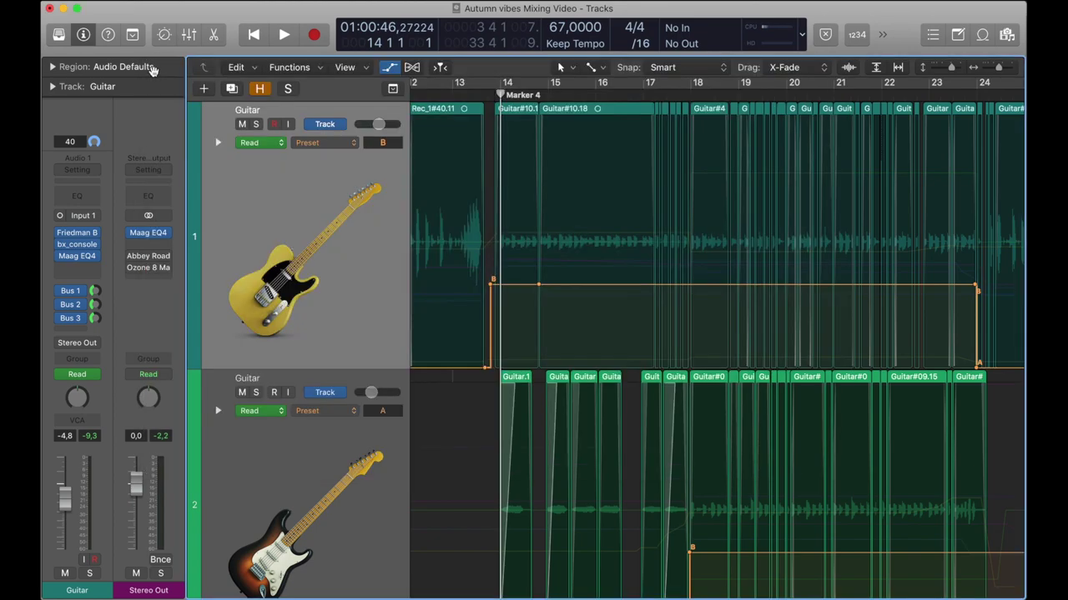
Open the Friedman BE100 on the second Guitar track and review its amp settings.
key(super+Up)
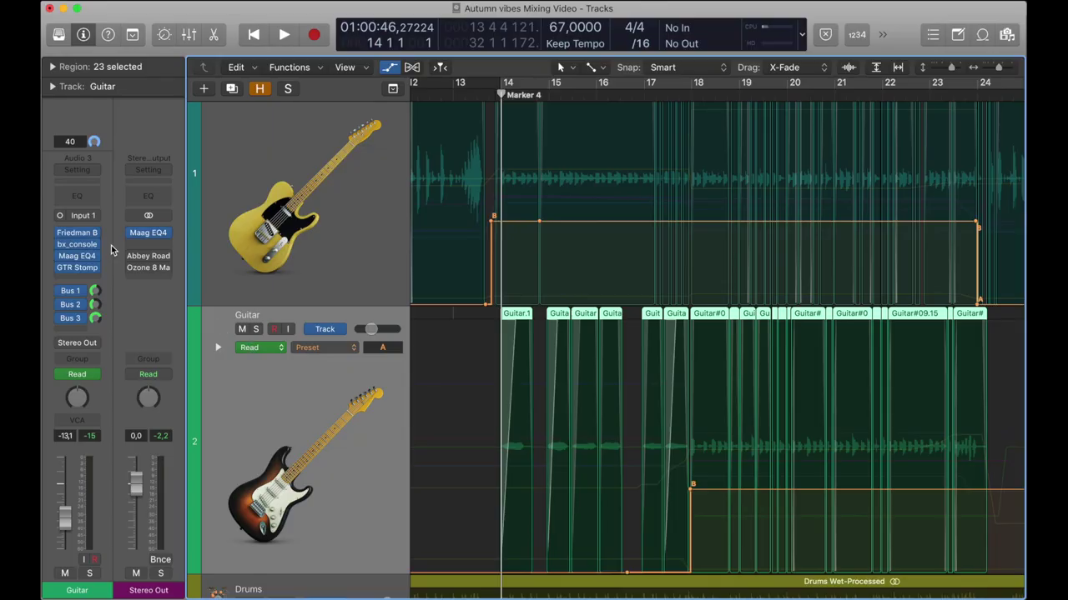
click(78, 234)
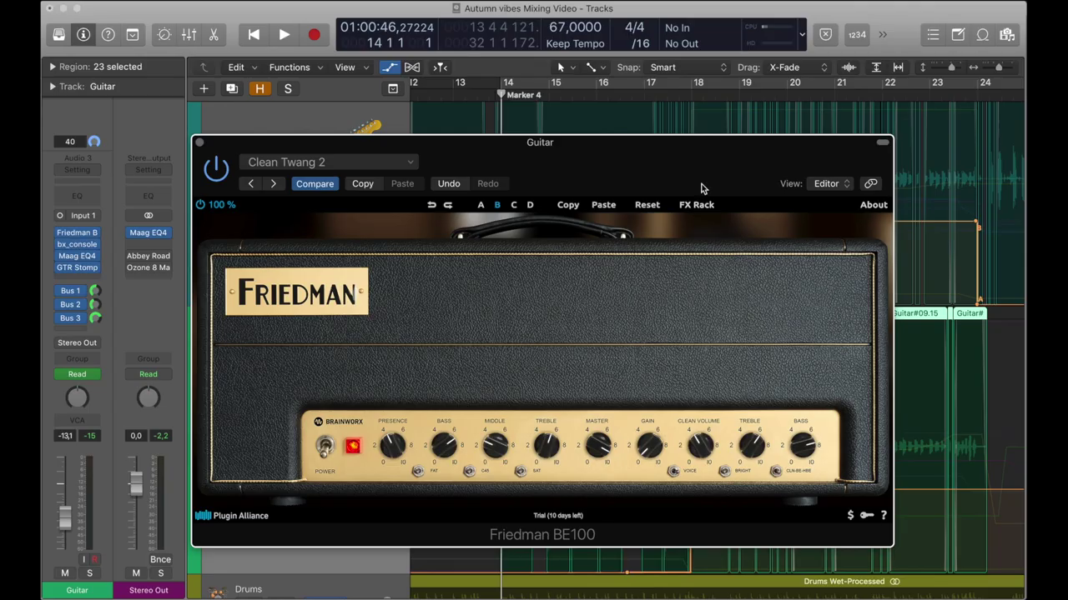
drag(701, 189, 684, 148)
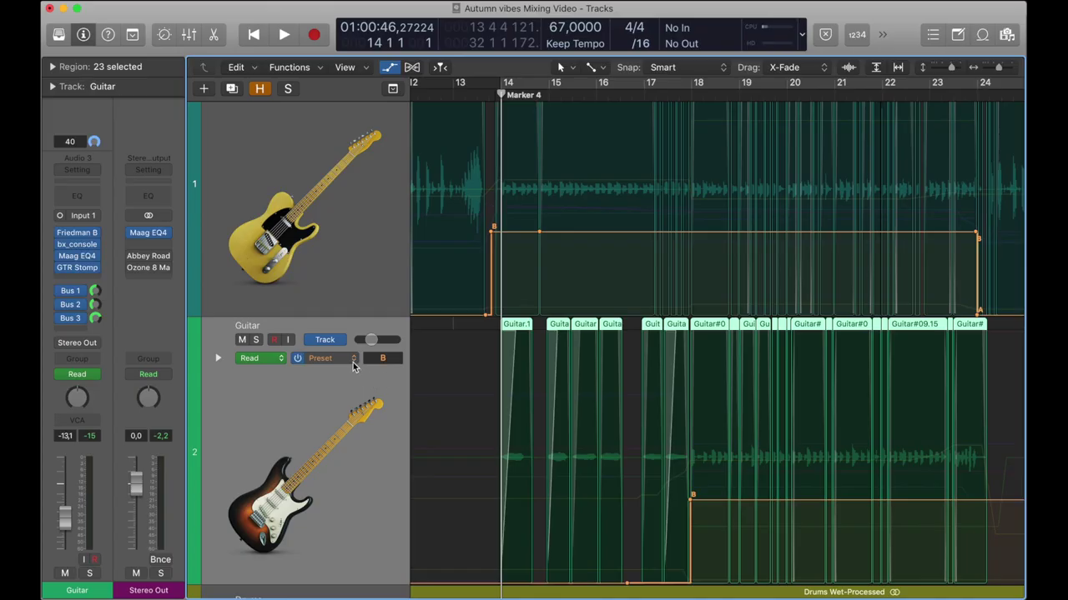
Display the Friedman BE Gain automation on both Guitar tracks and review it from the song's start past Marker 4.
click(353, 359)
click(360, 369)
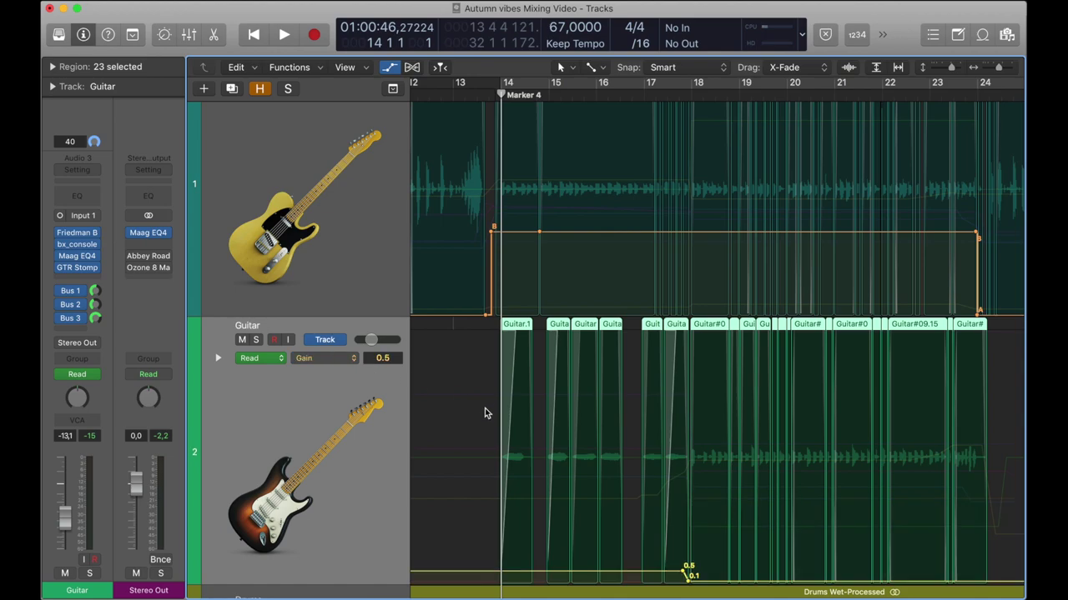
scroll(486, 413, right, 2)
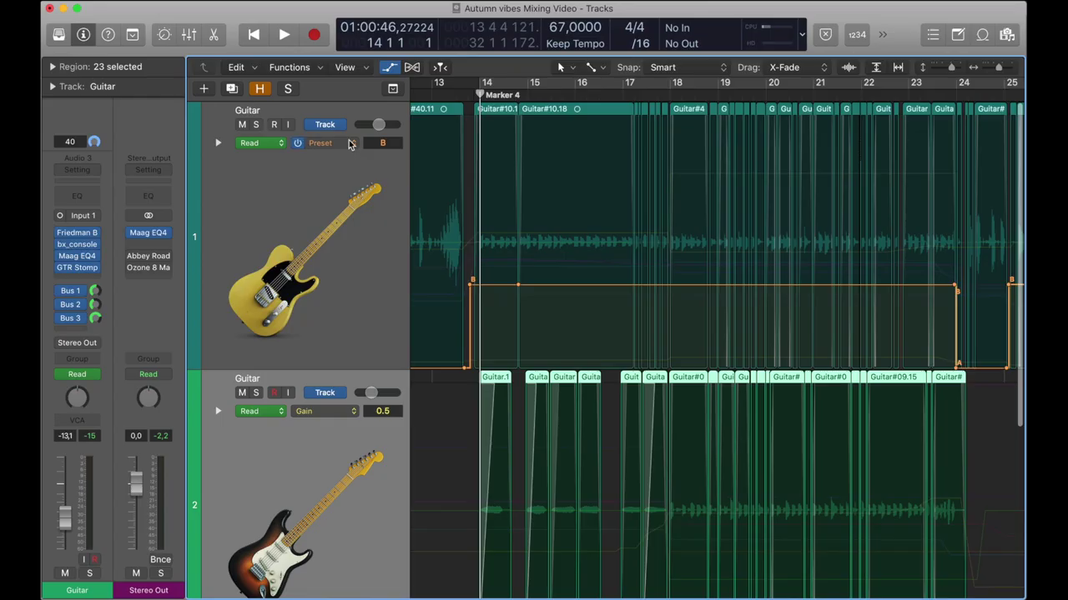
click(351, 144)
click(364, 146)
scroll(521, 351, left, 10)
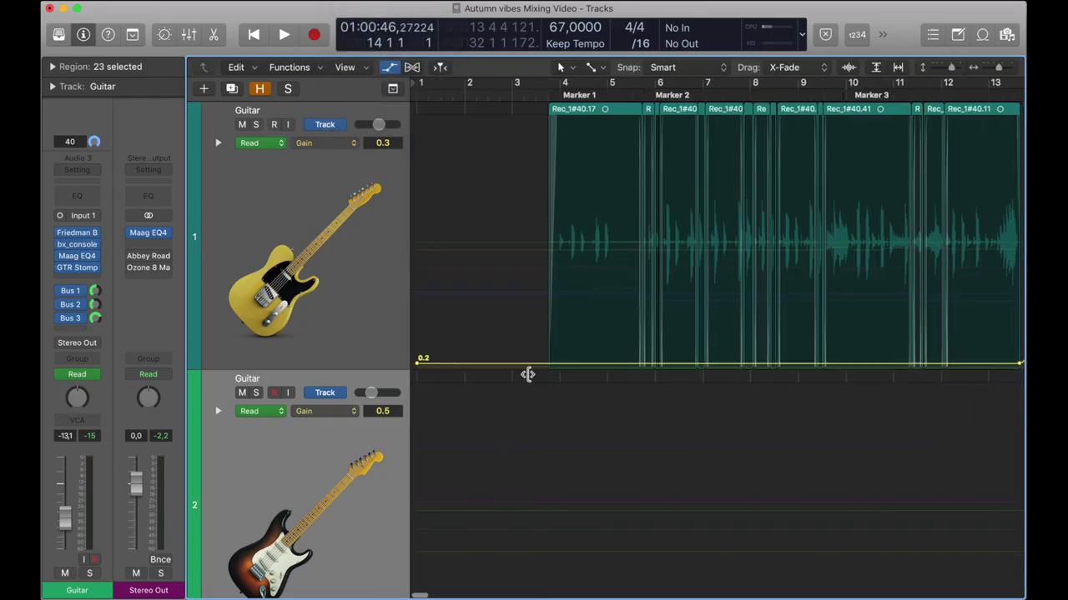
scroll(440, 369, right, 15)
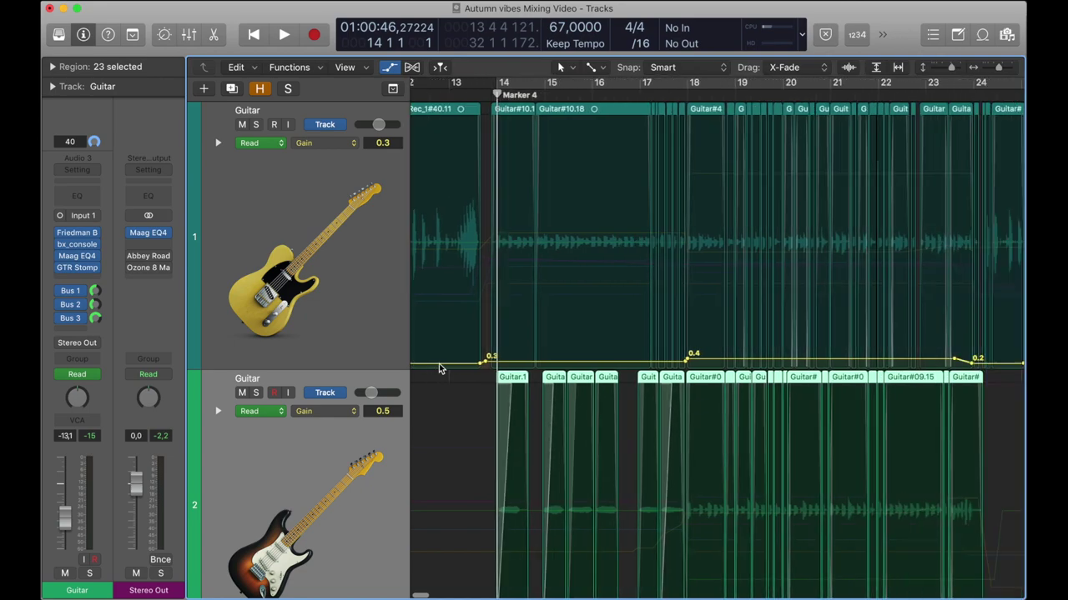
Review the Pan automation on both Guitar tracks between bars 18 and 24.
scroll(441, 368, left, 1)
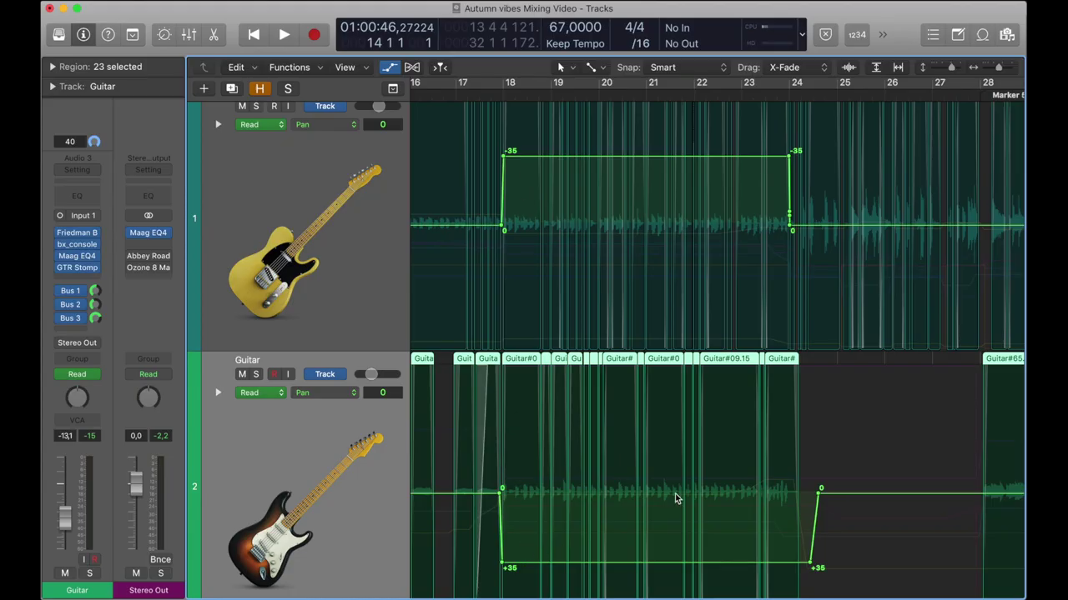
scroll(708, 493, right, 2)
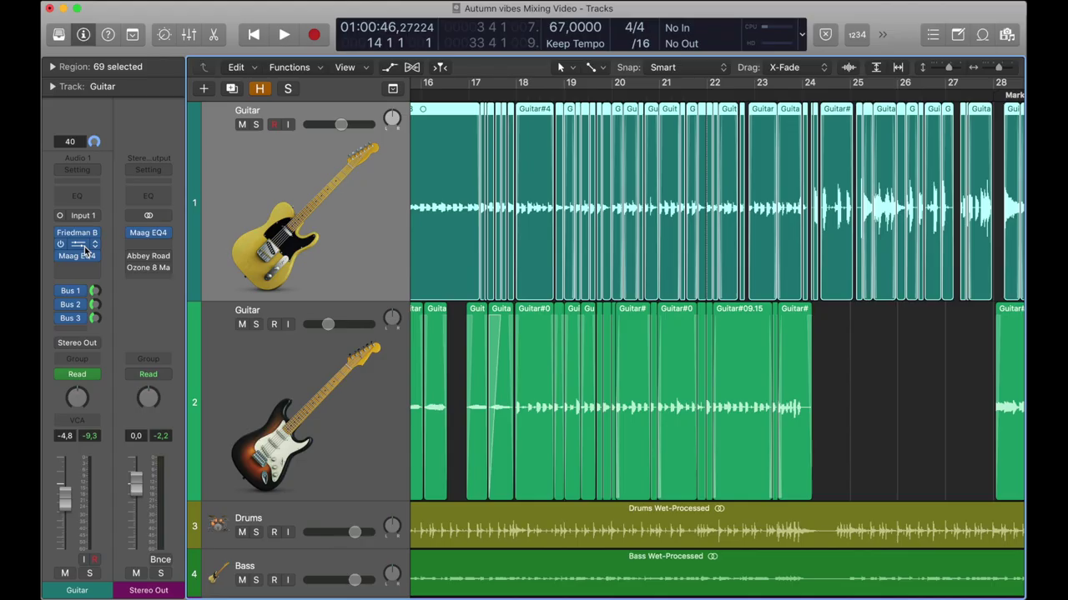
Examine the first Guitar track's bx_console SSL 4000 E and Maag EQ4, placing the Maag EQ4 window over the console.
click(165, 239)
drag(323, 31, 621, 16)
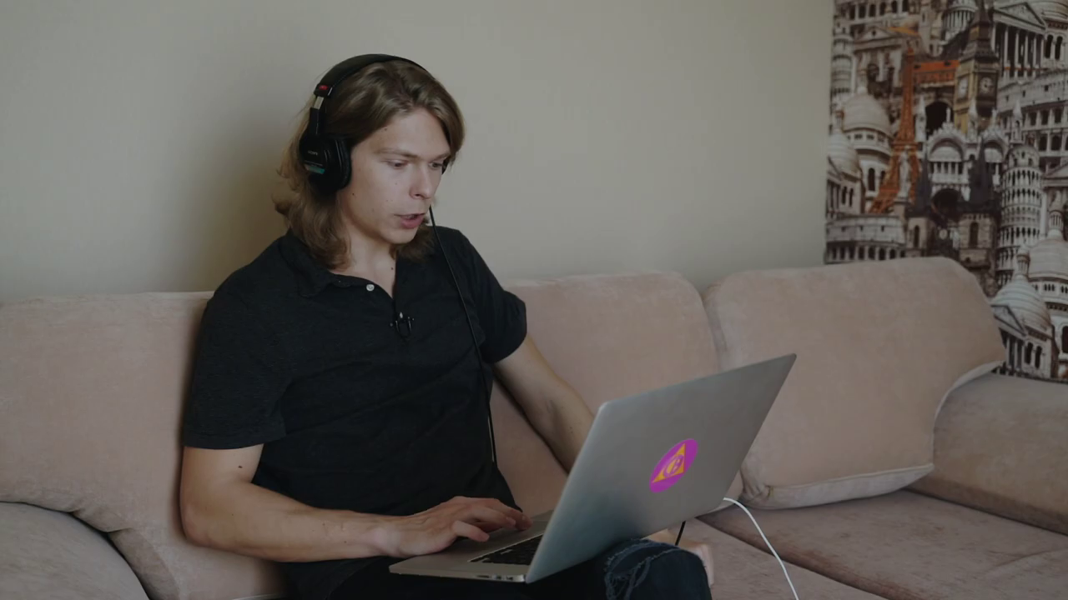
mouse_move(398, 250)
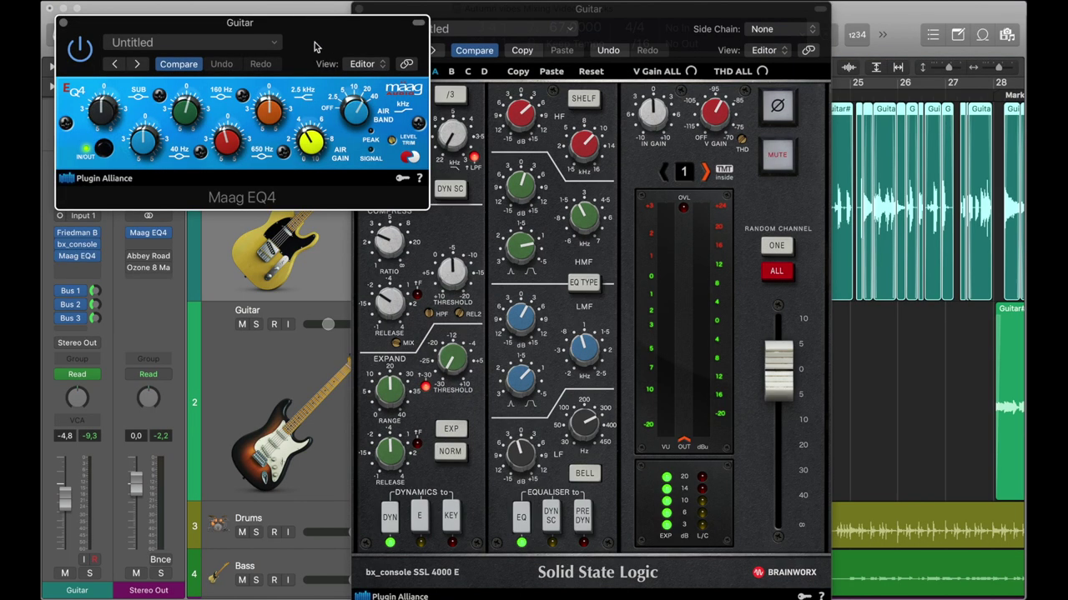
drag(328, 38, 676, 211)
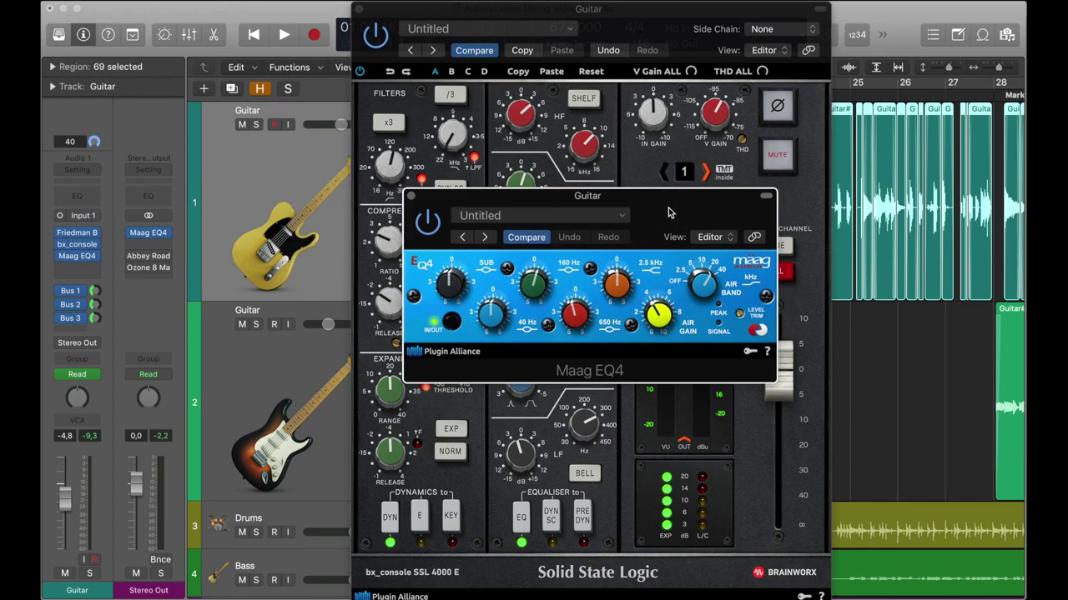